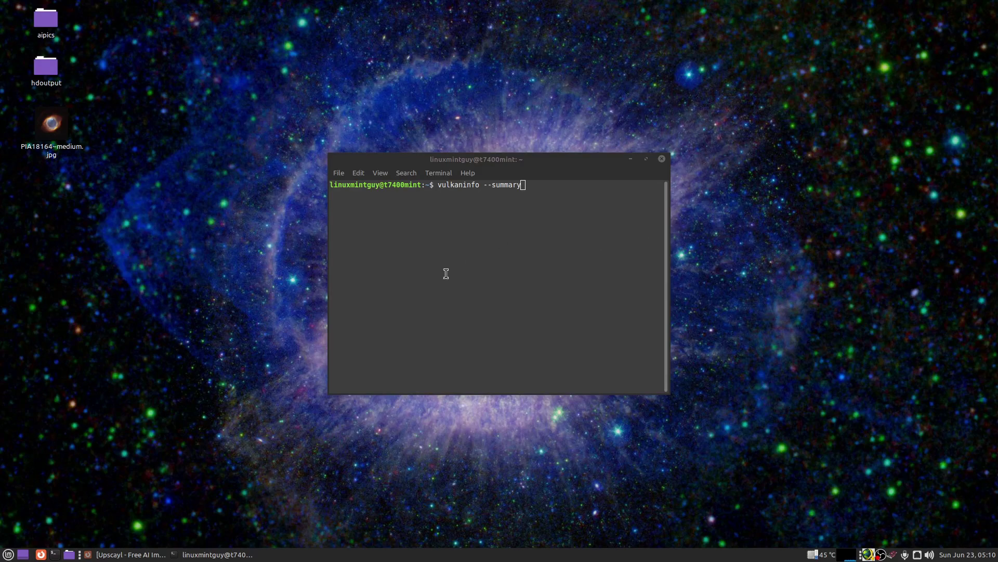
Step: Run vulkaninfo --summary in Terminal to list the available Vulkan GPUs
click(609, 262)
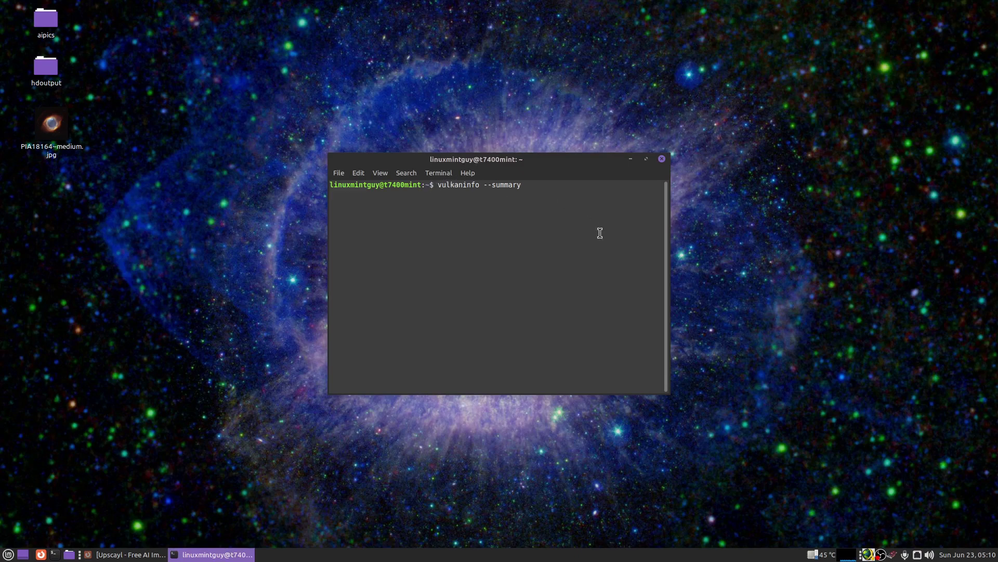
key(Return)
Step: Highlight the AMD Radeon R7 300 Series (RADV PITCAIRN) deviceName in the vulkaninfo output
scroll(632, 308, up, 2)
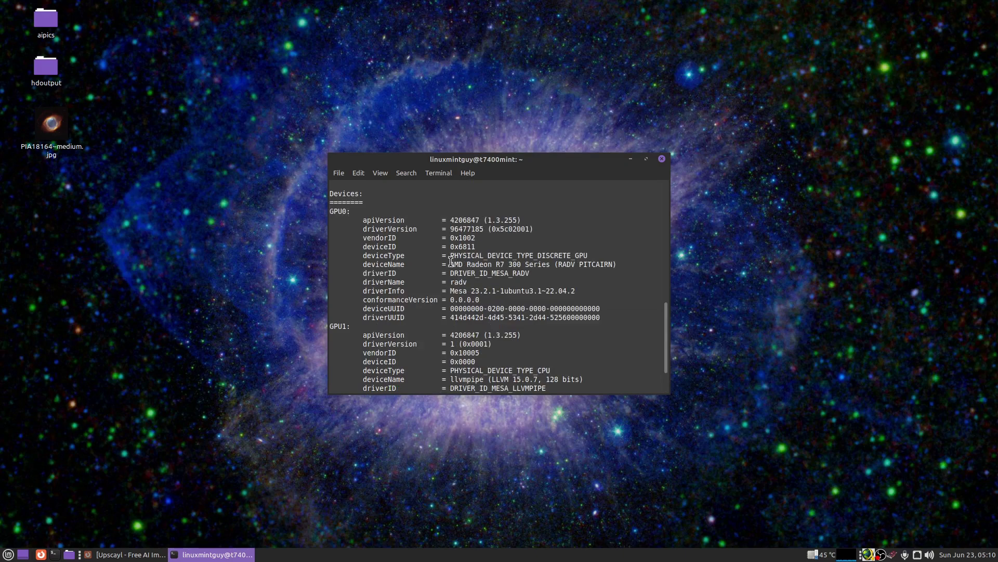
drag(450, 263, 668, 264)
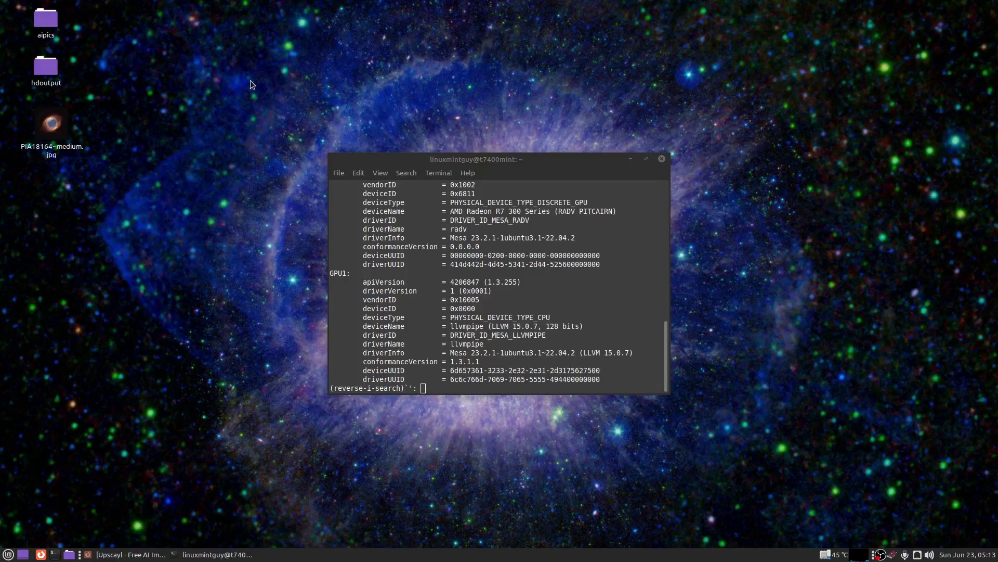
Step: On the Upscayl website, start the Linux AppImage download of Upscayl 2.11.0
click(119, 556)
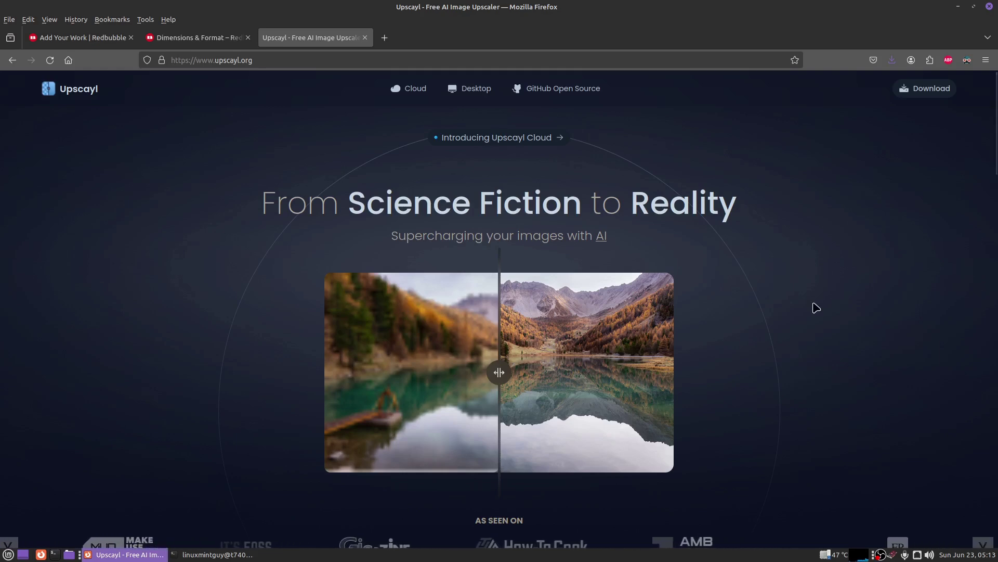
click(924, 90)
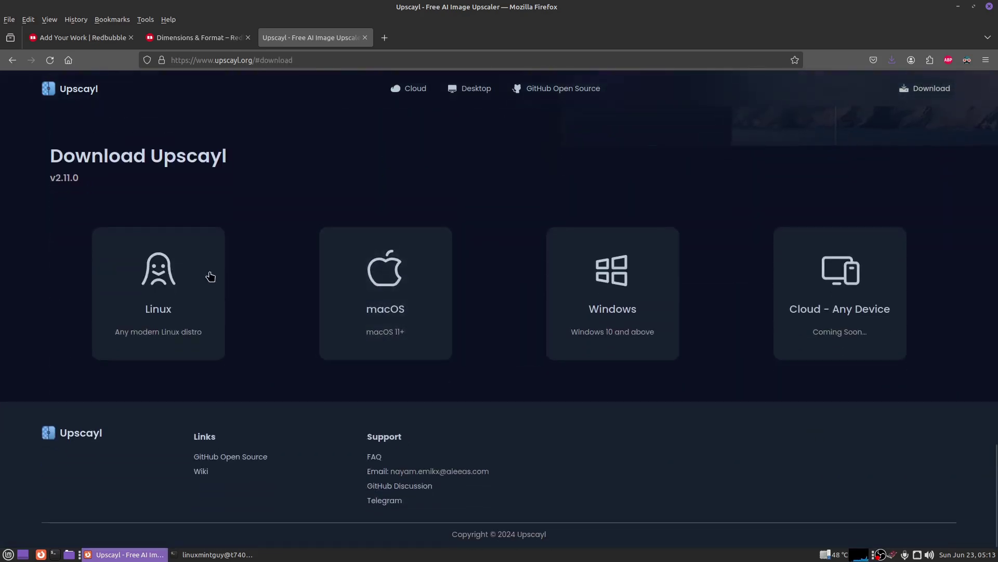
click(148, 312)
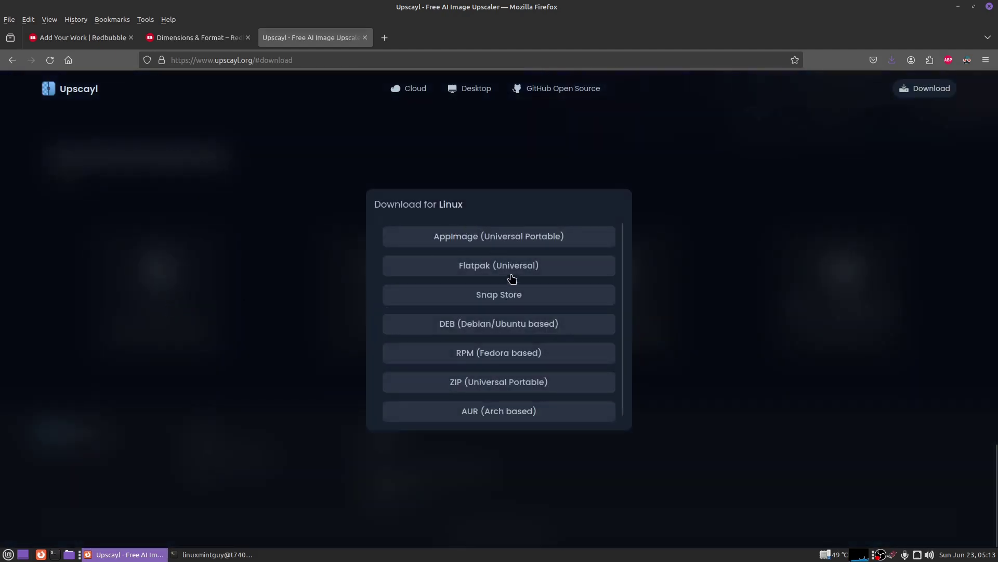
click(477, 237)
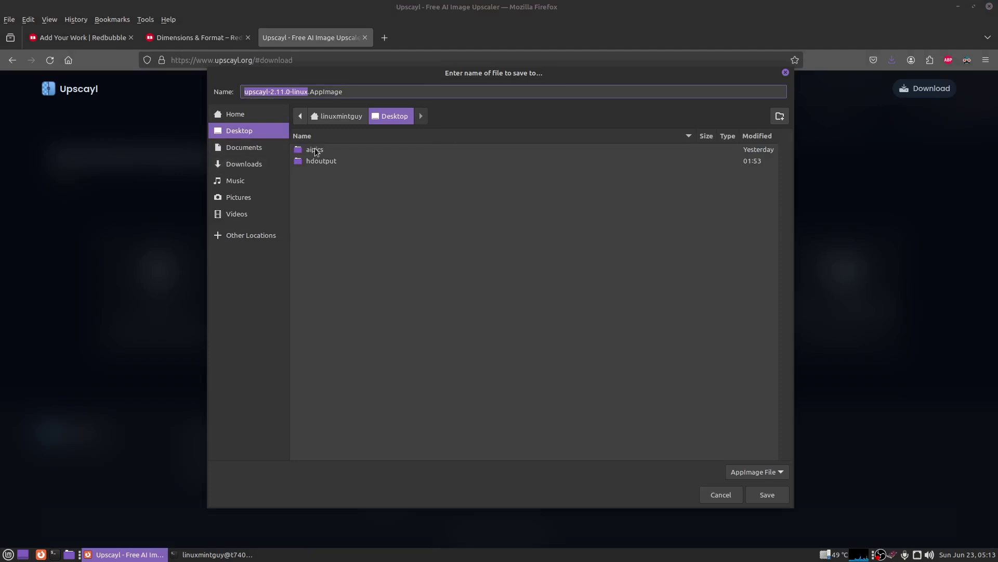
Step: Save the AppImage into Home/apps/upscayl and check the download's progress
click(237, 114)
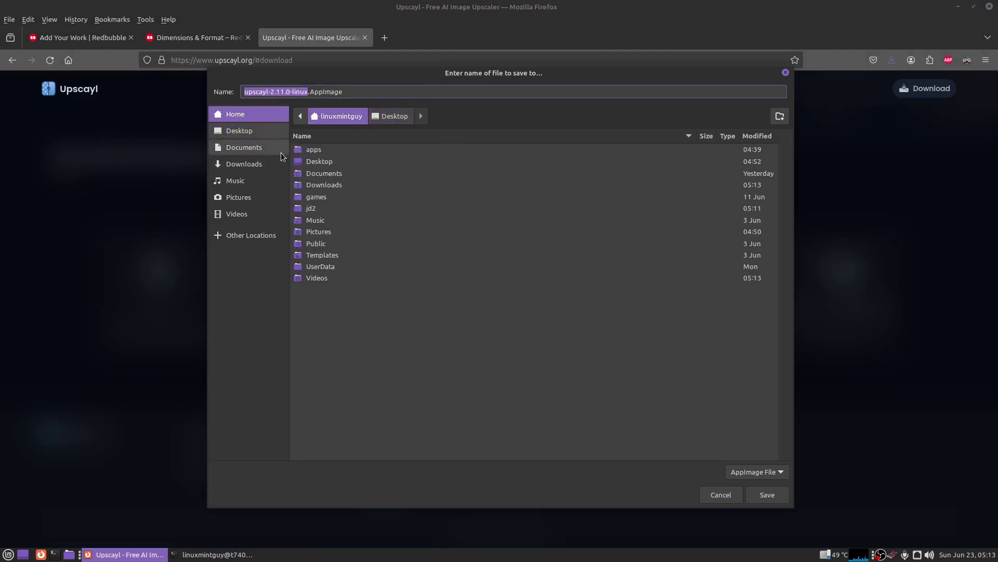
double_click(314, 150)
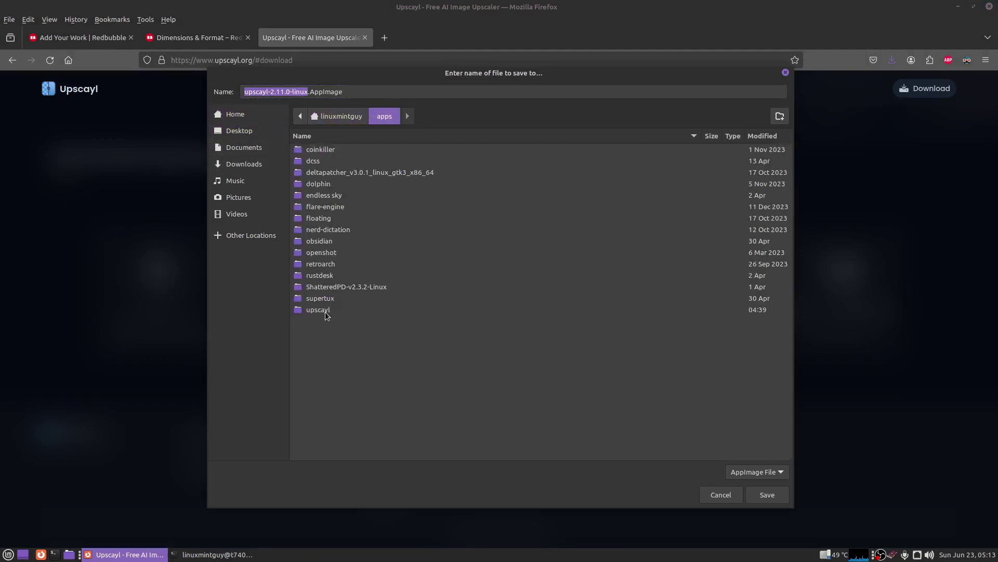
double_click(319, 310)
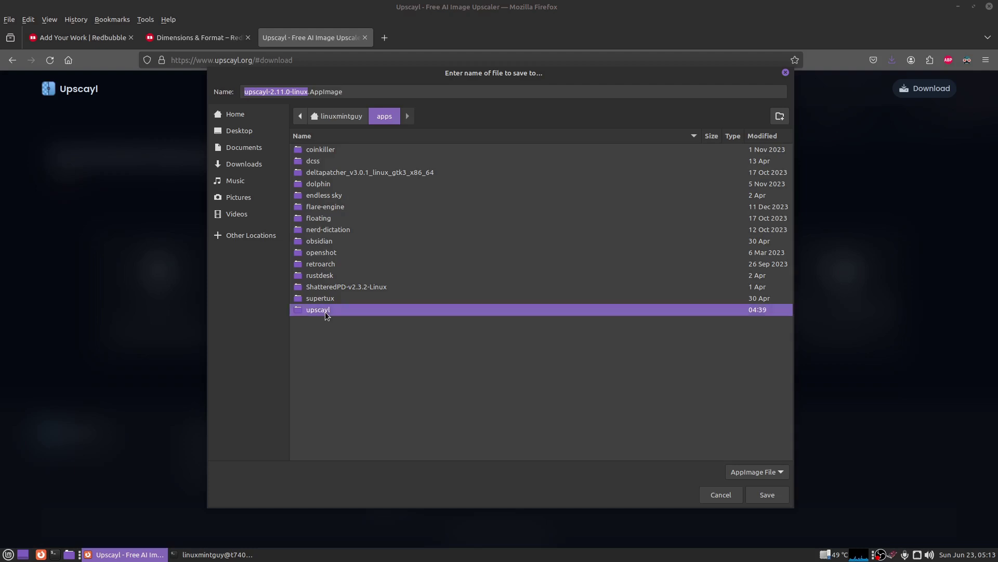
click(778, 501)
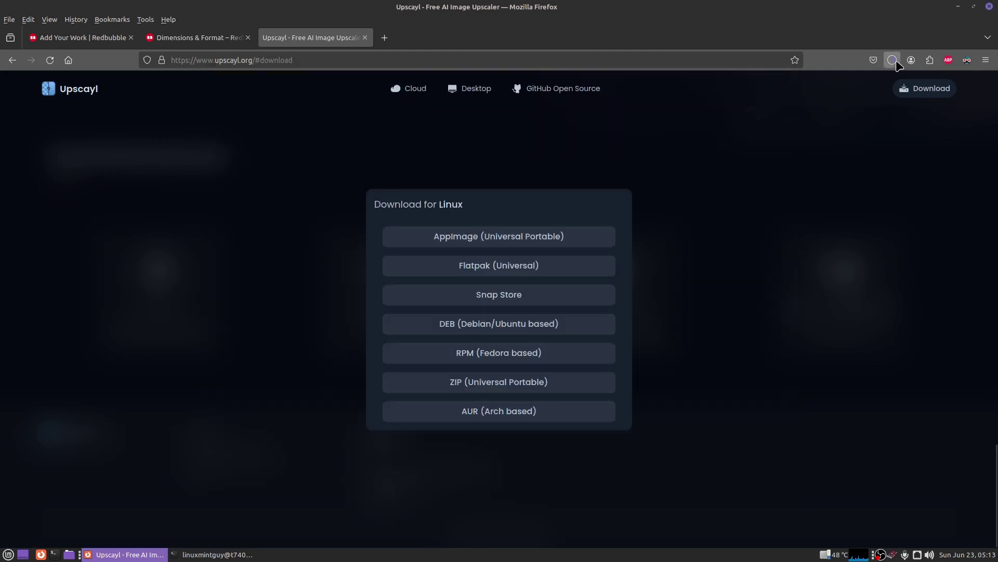
click(892, 60)
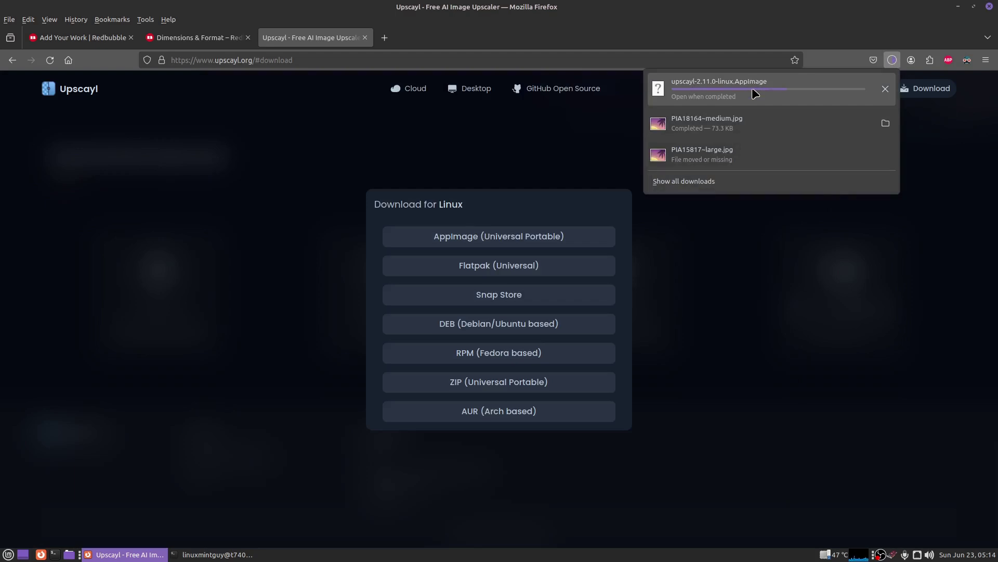
Step: Go from the Upscayl FAQ to the upscayl/custom-models GitHub repository
click(845, 326)
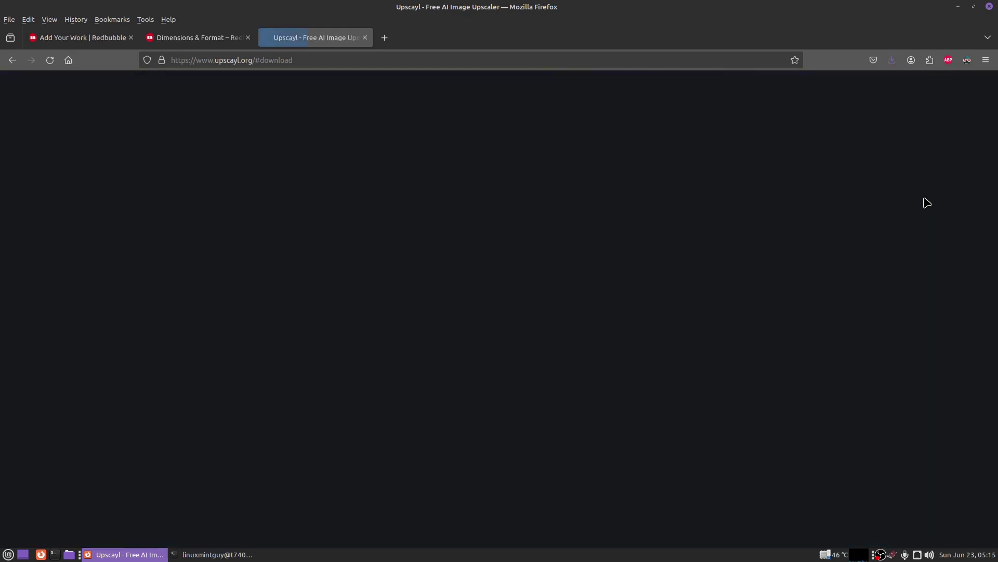
scroll(878, 272, down, 5)
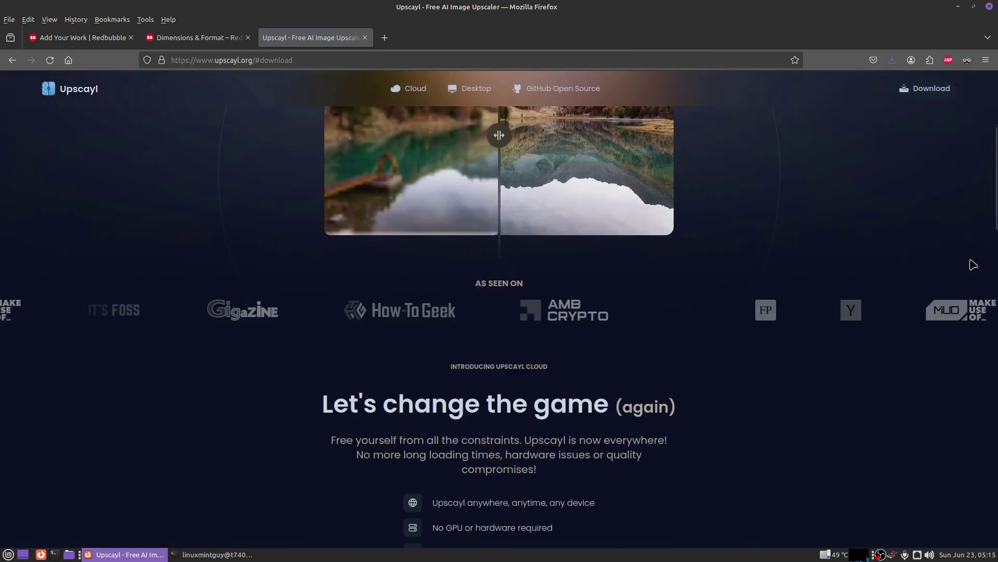
scroll(434, 430, down, 10)
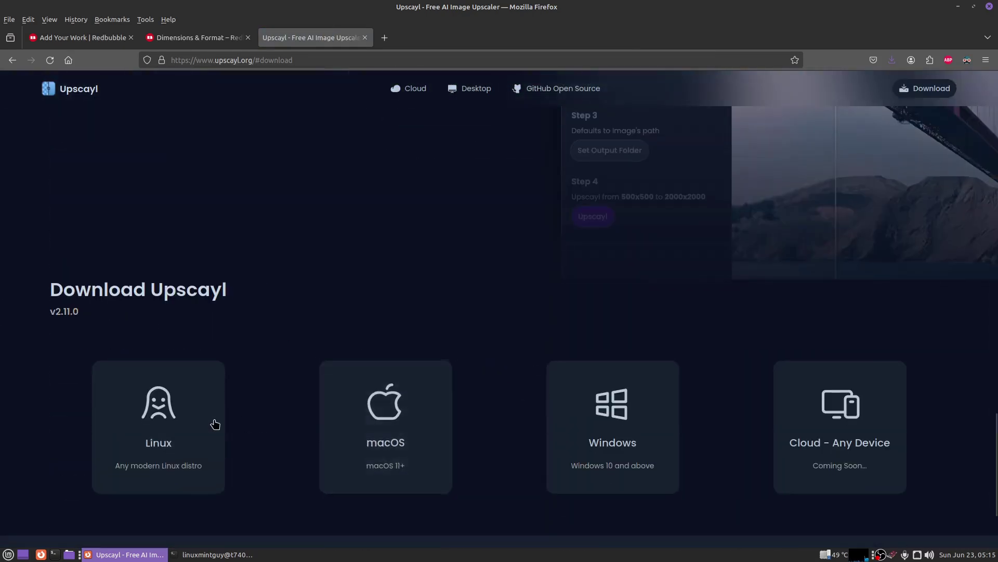
scroll(250, 434, down, 3)
click(380, 457)
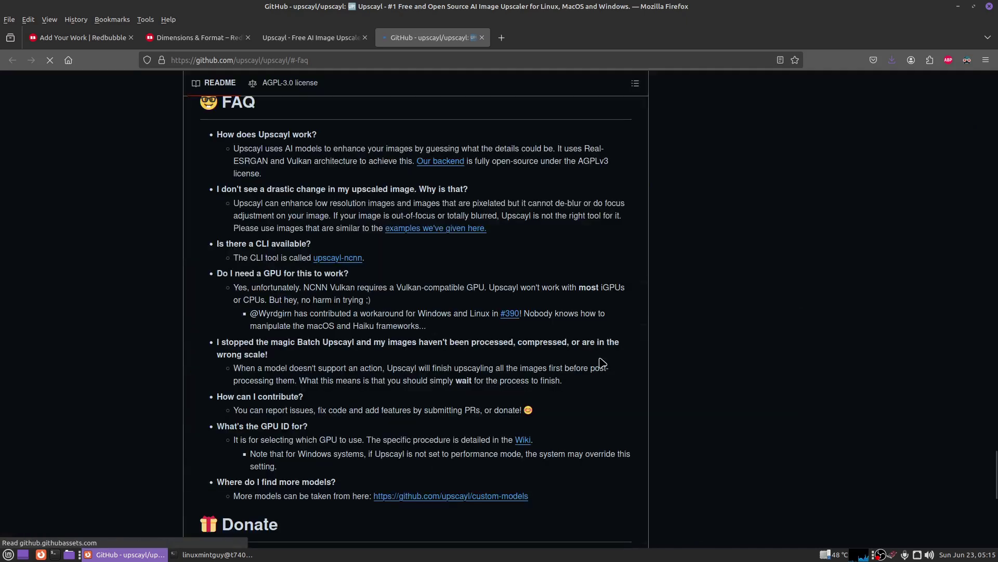
scroll(770, 491, down, 6)
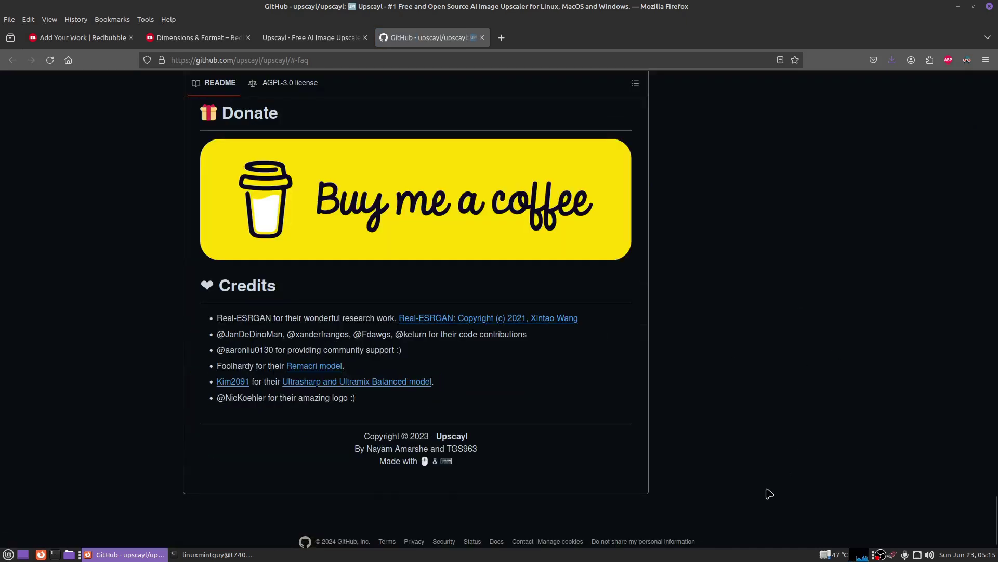
scroll(770, 493, up, 3)
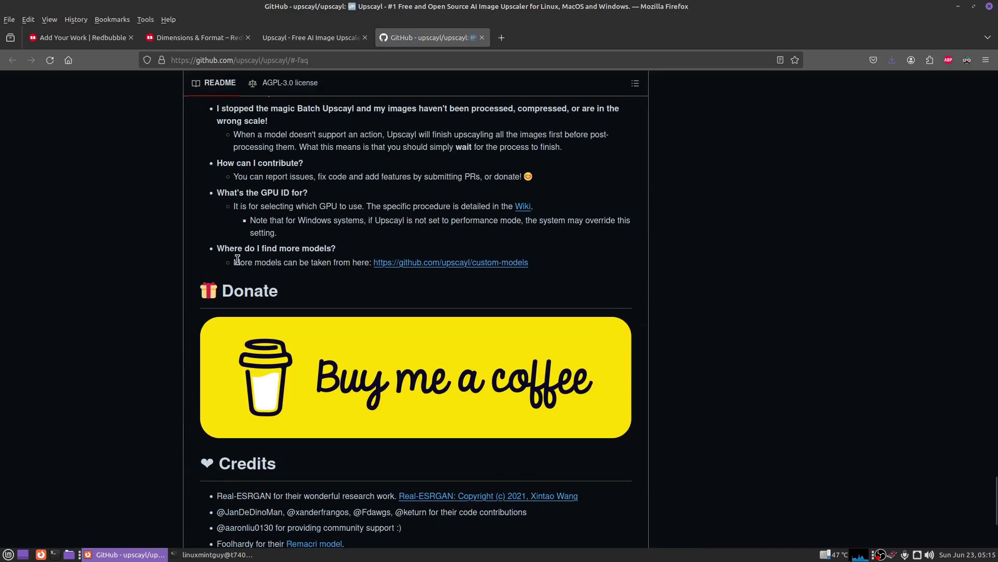
click(441, 262)
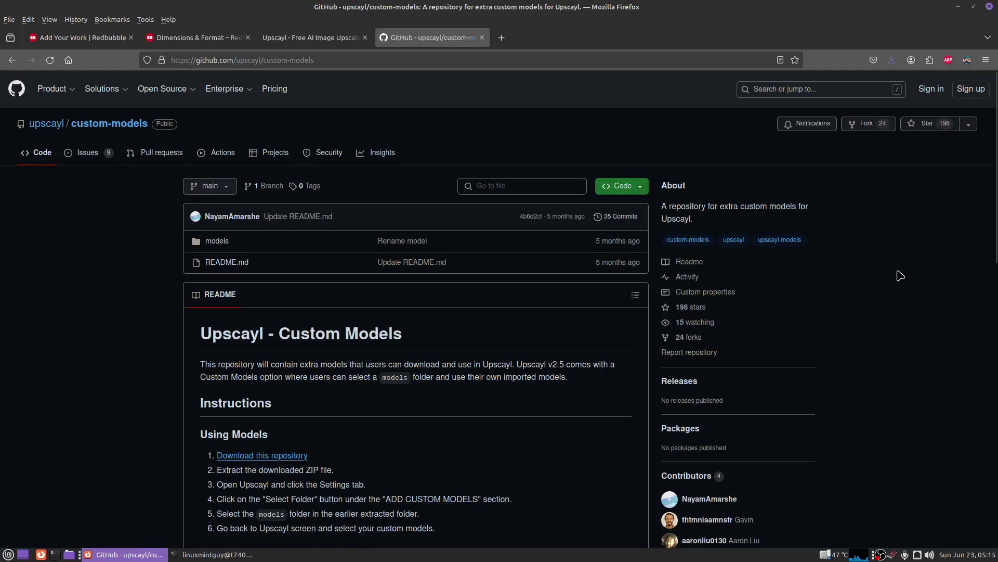
Step: Download the repository as custom-models-main.zip and save it to the Desktop
scroll(900, 275, down, 3)
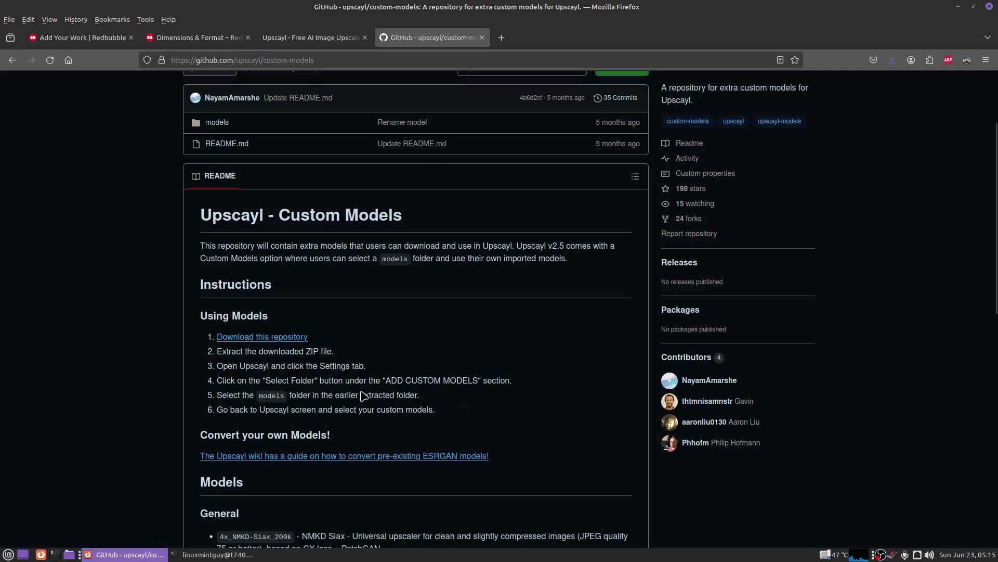
click(266, 339)
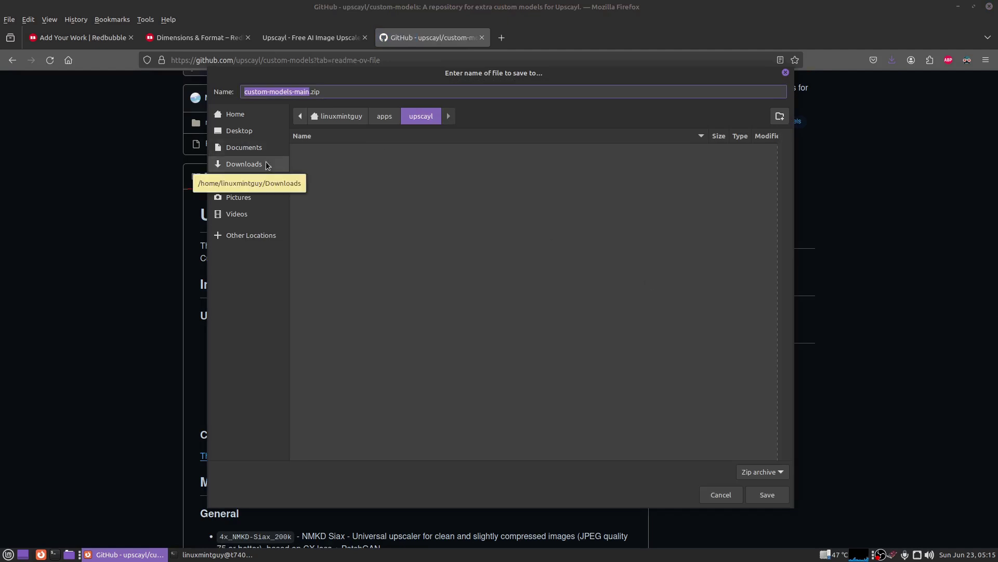
click(266, 166)
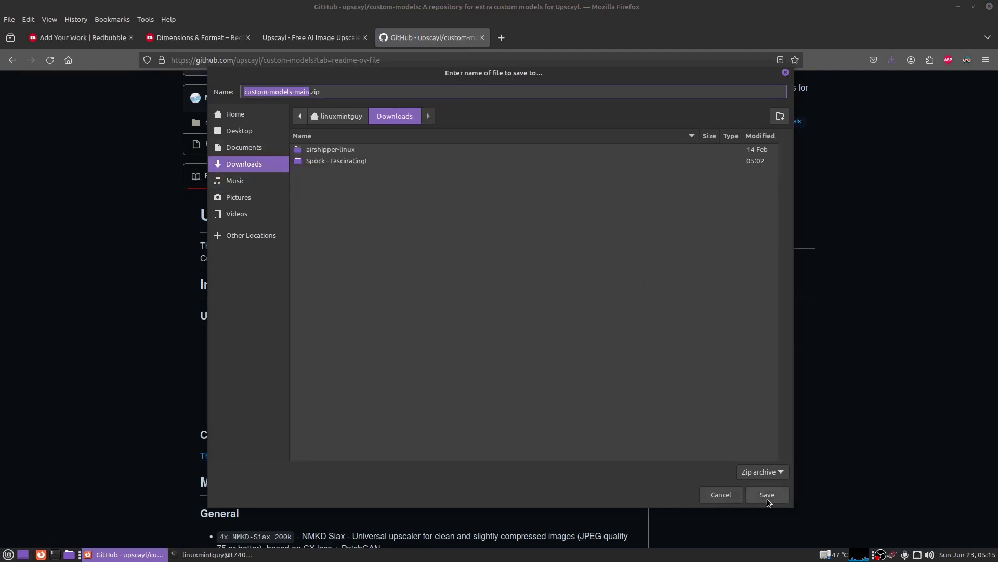
click(243, 133)
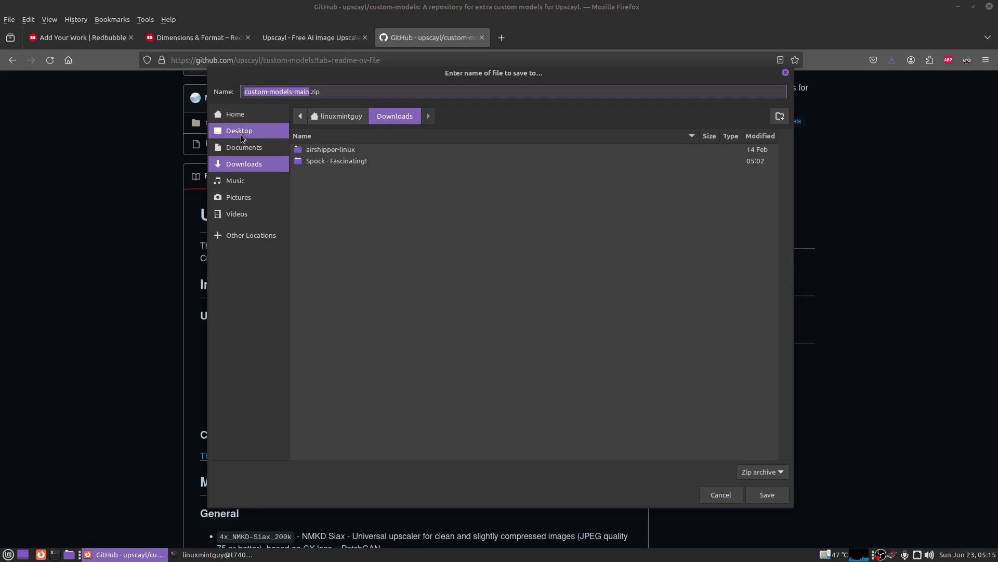
click(767, 495)
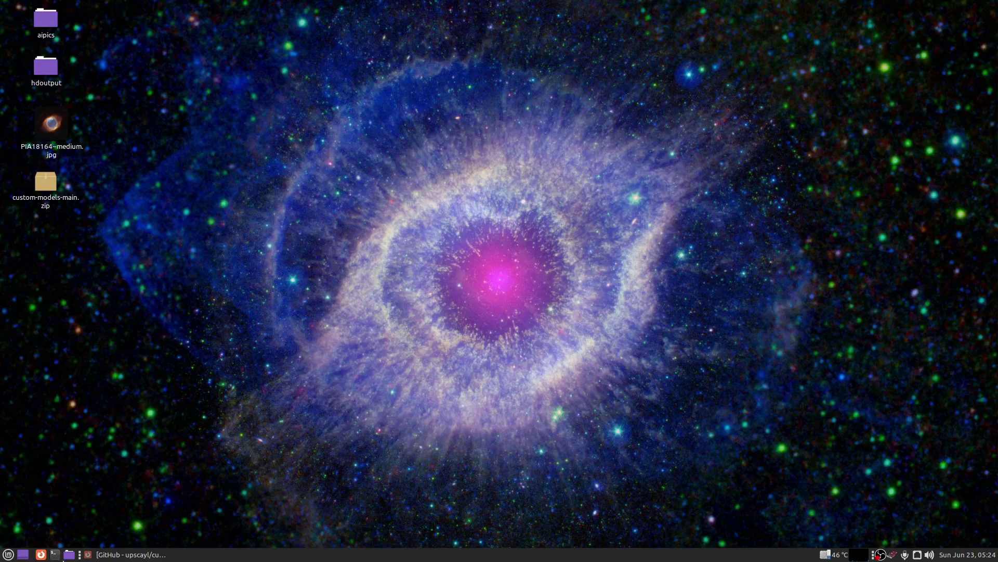
Step: Show Home/apps/upscayl in a file manager window on the right of the screen
click(69, 554)
double_click(408, 219)
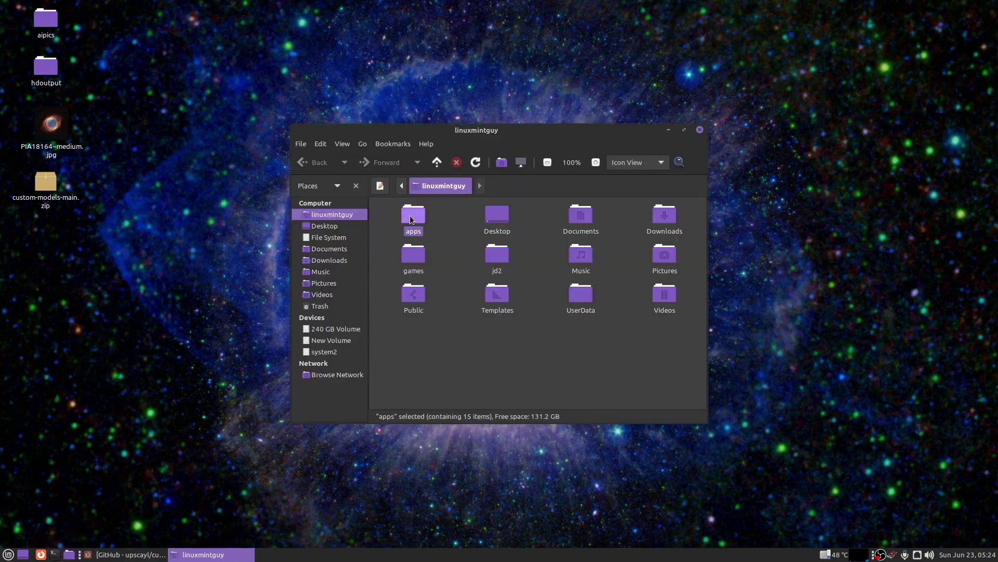
drag(482, 131, 735, 113)
double_click(836, 344)
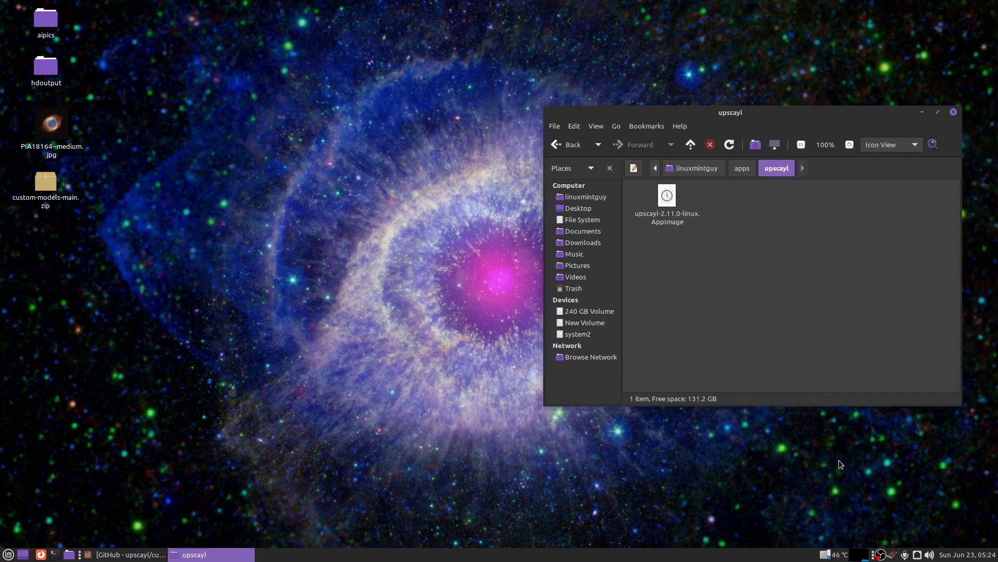
Step: Extract custom-models-main.zip onto the Desktop and delete the zip
right_click(45, 187)
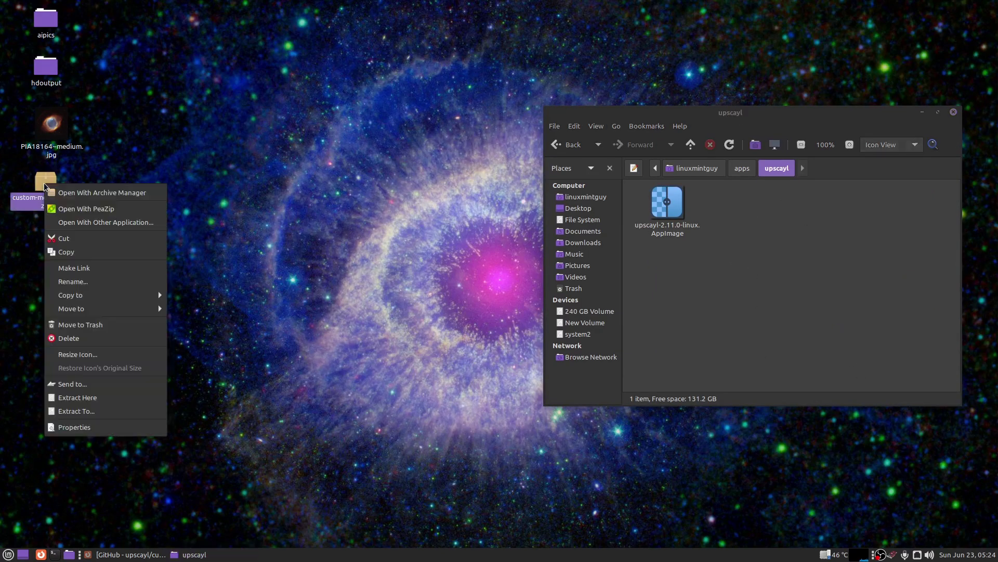
click(116, 400)
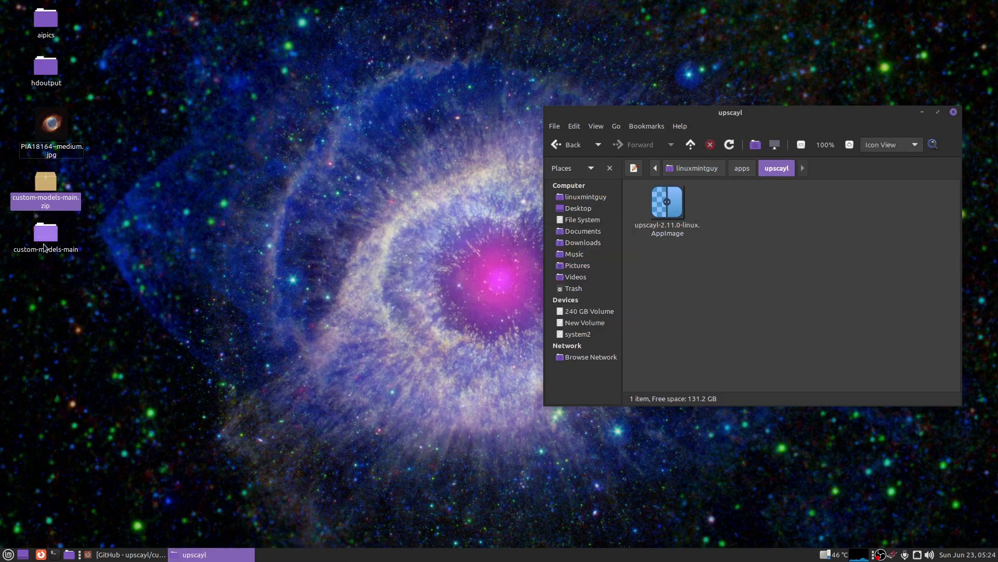
click(82, 219)
click(50, 194)
key(Delete)
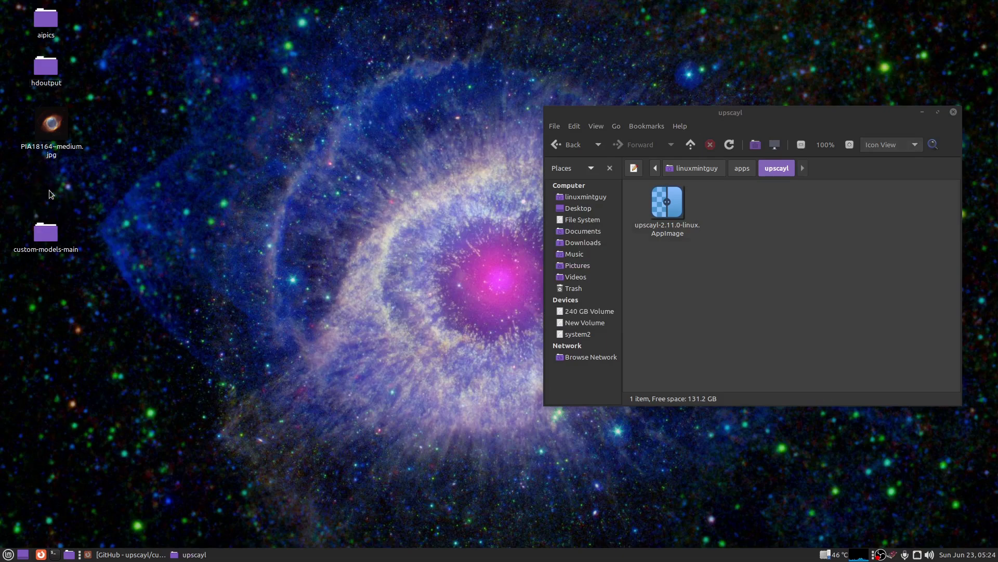
Step: Move the models folder from custom-models-main into the upscayl folder, then close custom-models-main
double_click(44, 238)
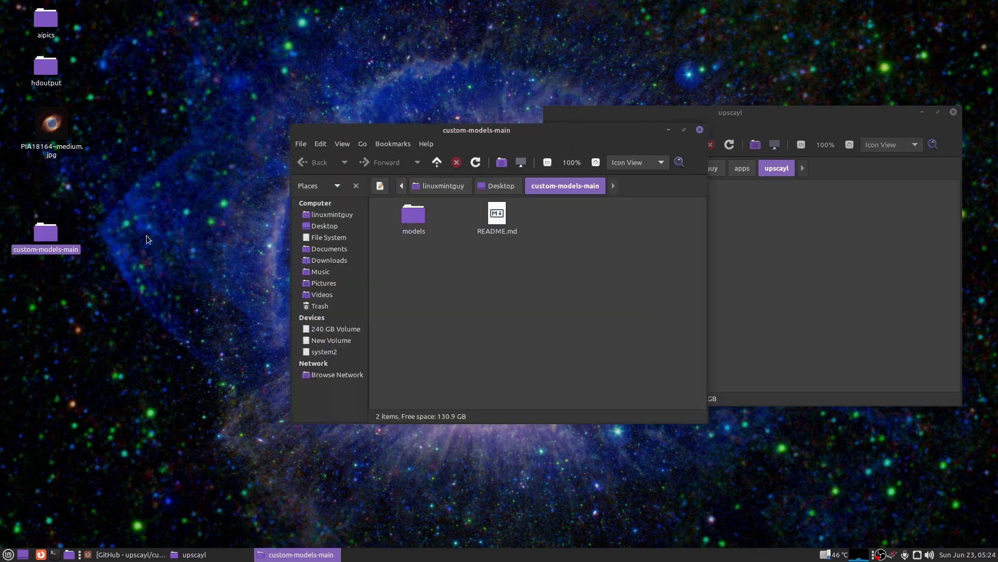
drag(523, 137, 233, 138)
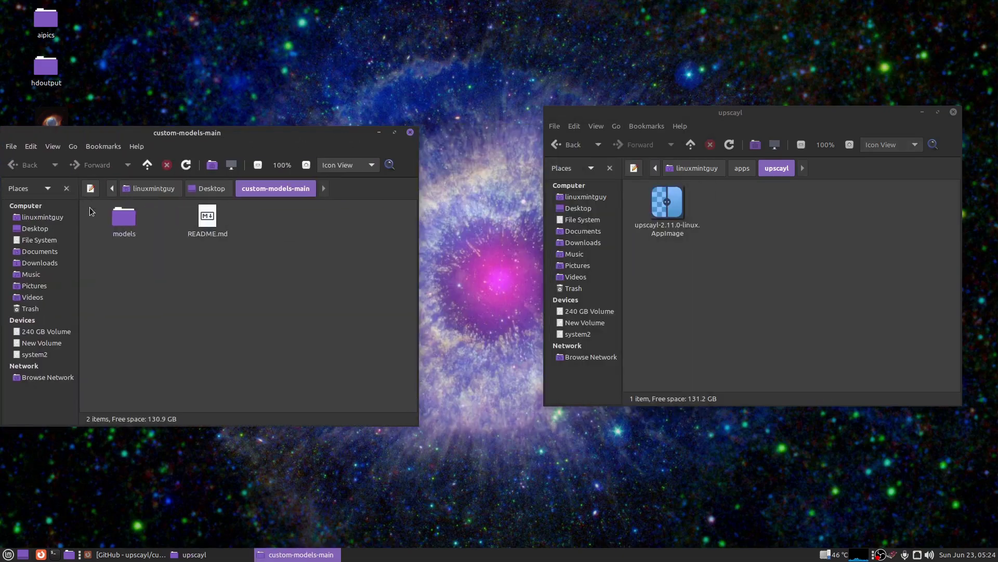
drag(123, 219, 791, 269)
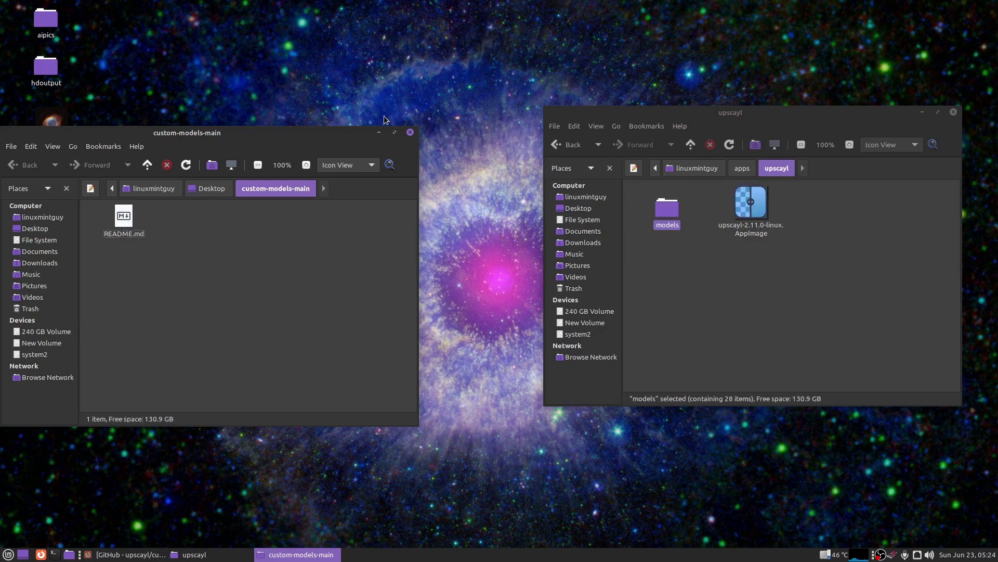
click(410, 133)
drag(762, 113, 498, 115)
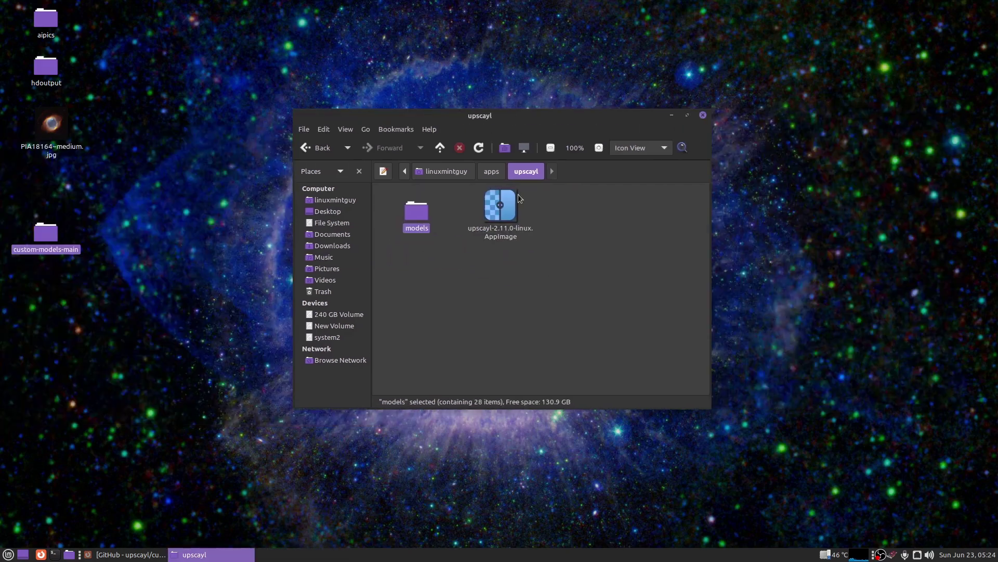
Step: Allow the Upscayl AppImage to execute as a program in its Properties permissions
right_click(504, 216)
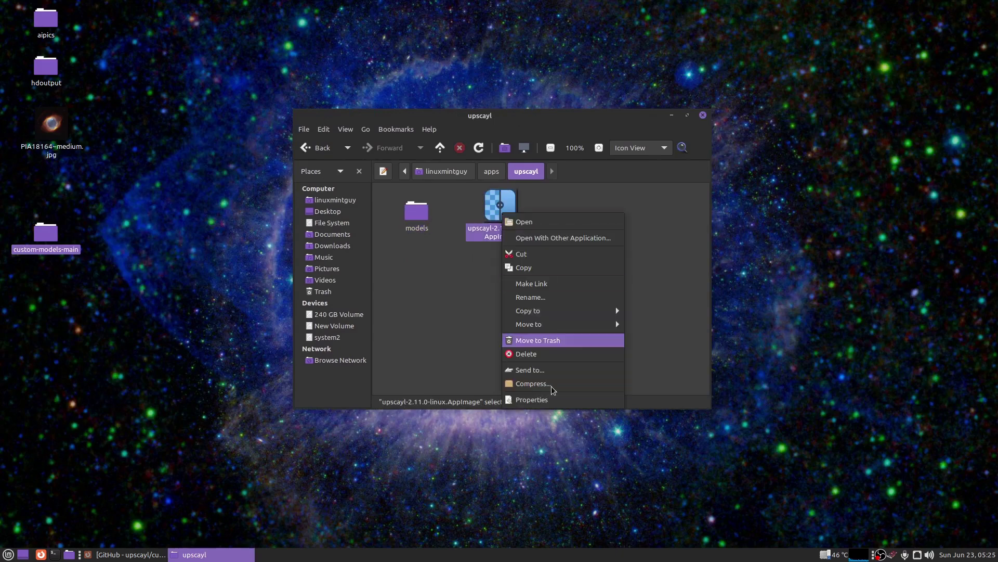
click(559, 399)
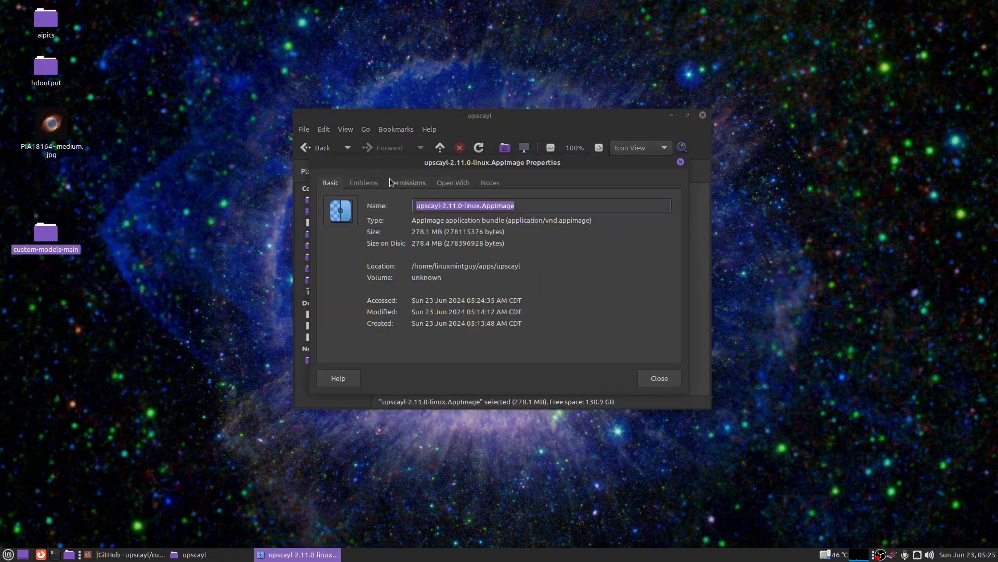
click(396, 183)
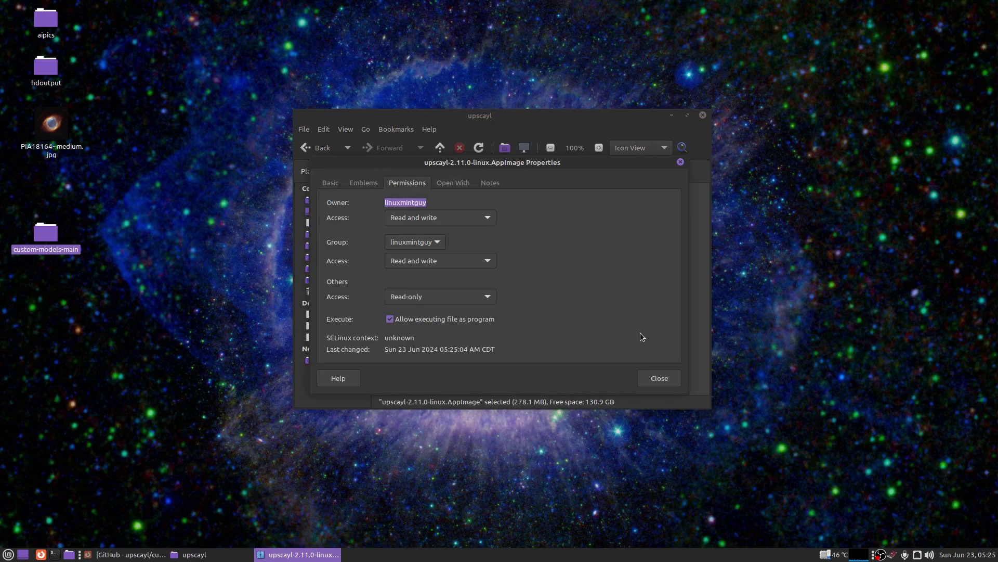
click(662, 378)
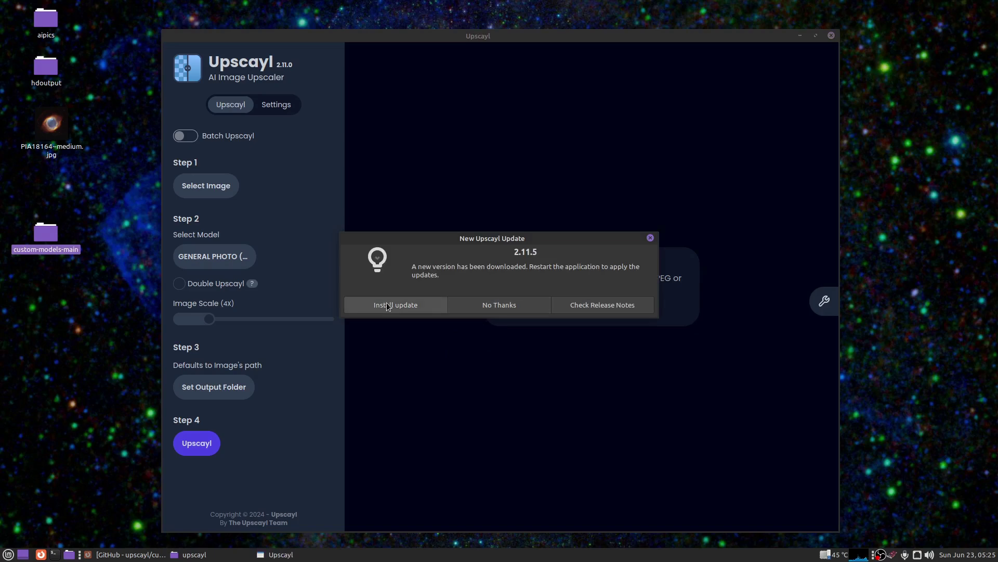
Step: Install the Upscayl 2.11.5 update from the New Upscayl Update dialog
click(414, 307)
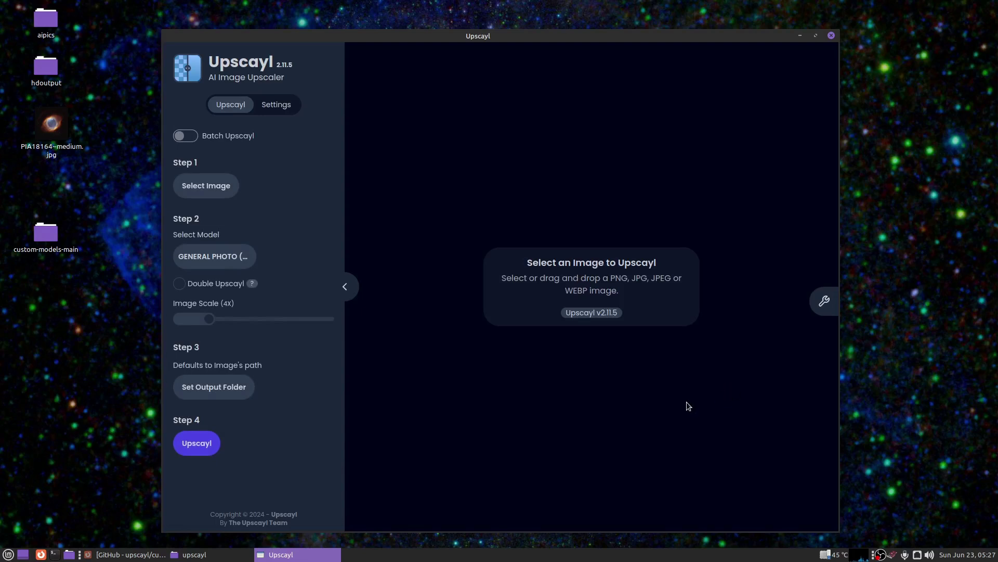
Step: Set Upscayl's output folder to Desktop/hdoutput
click(226, 390)
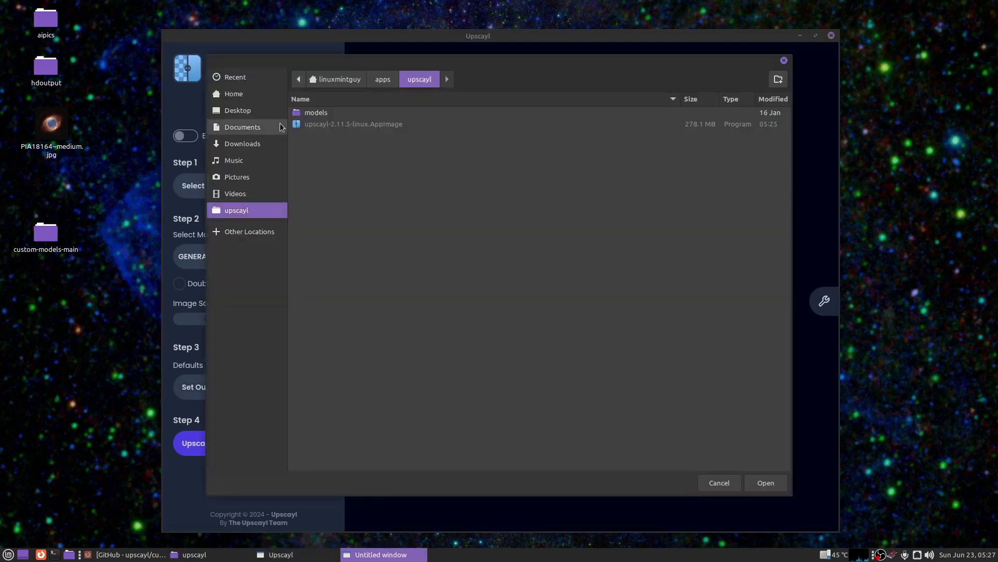
click(232, 110)
double_click(326, 136)
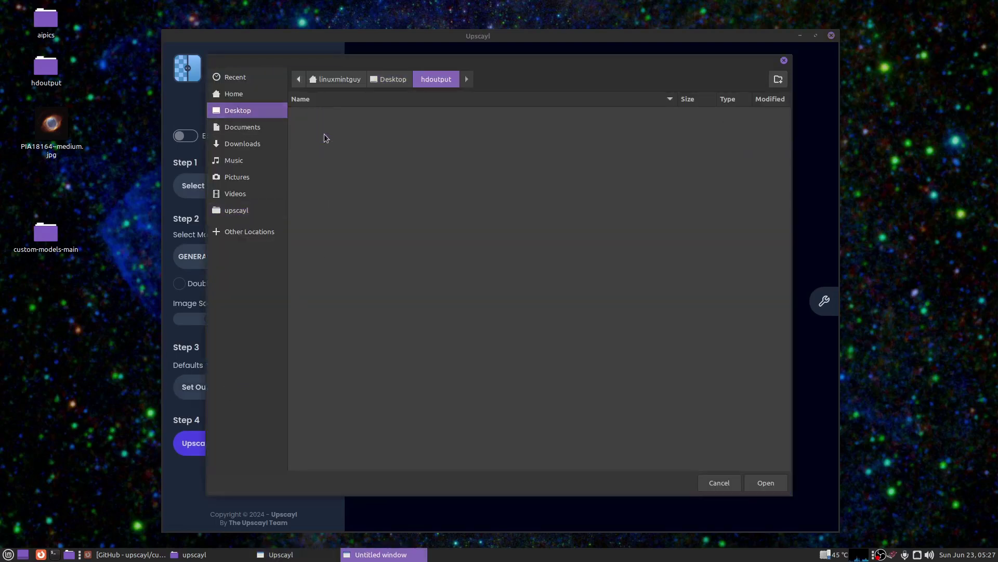
click(765, 482)
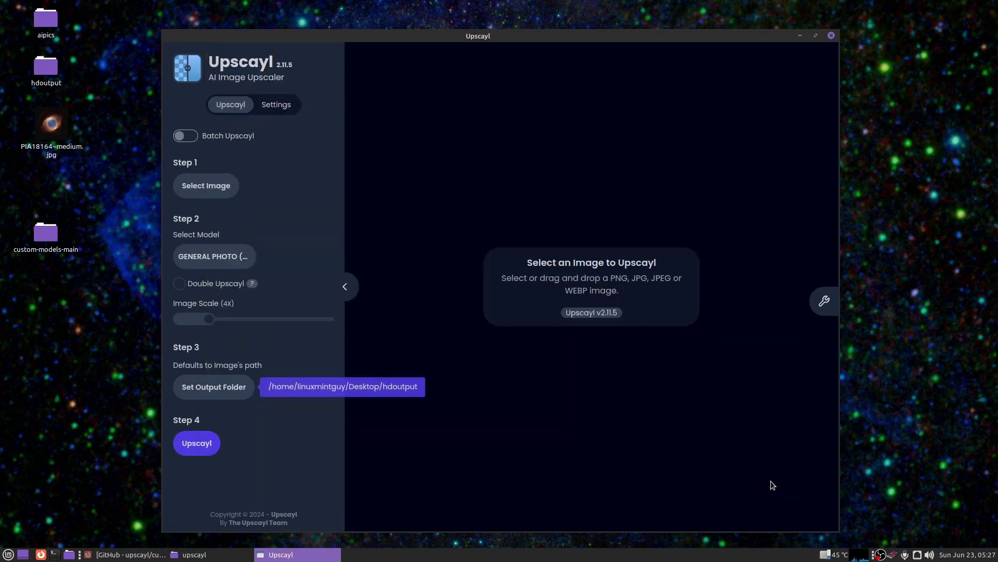
Step: Switch on Save Output Folder in Settings so the location is remembered
click(274, 106)
scroll(349, 260, down, 5)
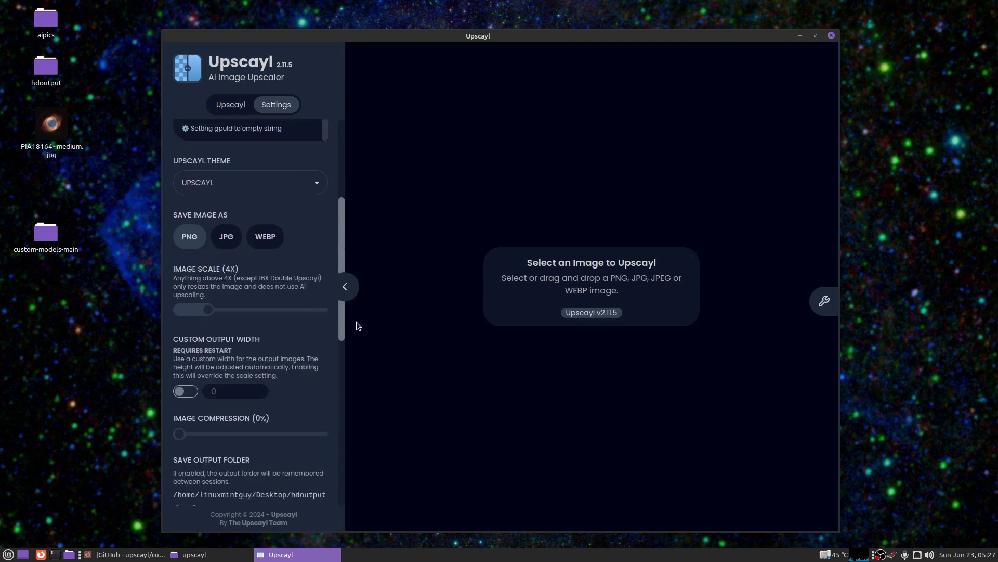
scroll(356, 326, down, 5)
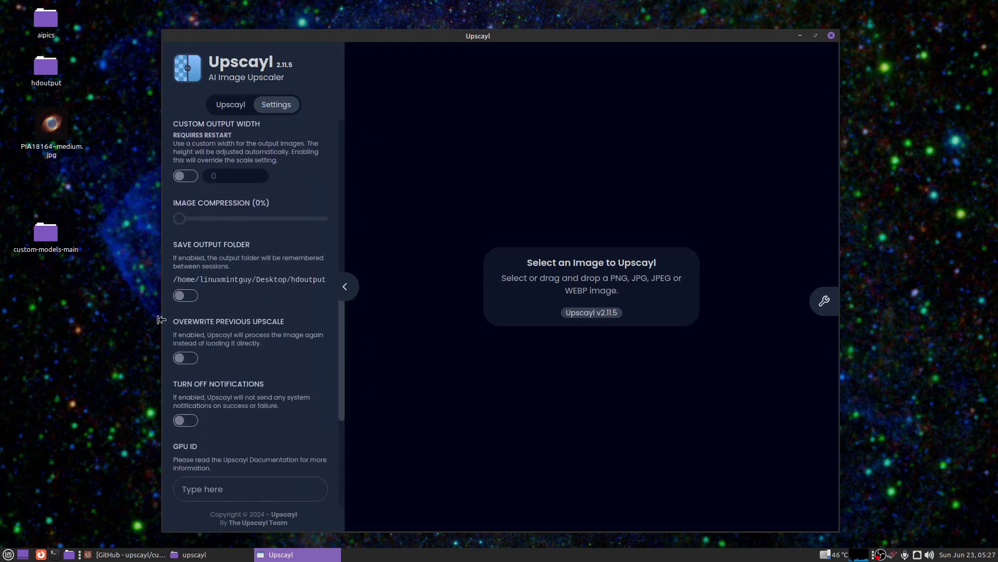
click(183, 297)
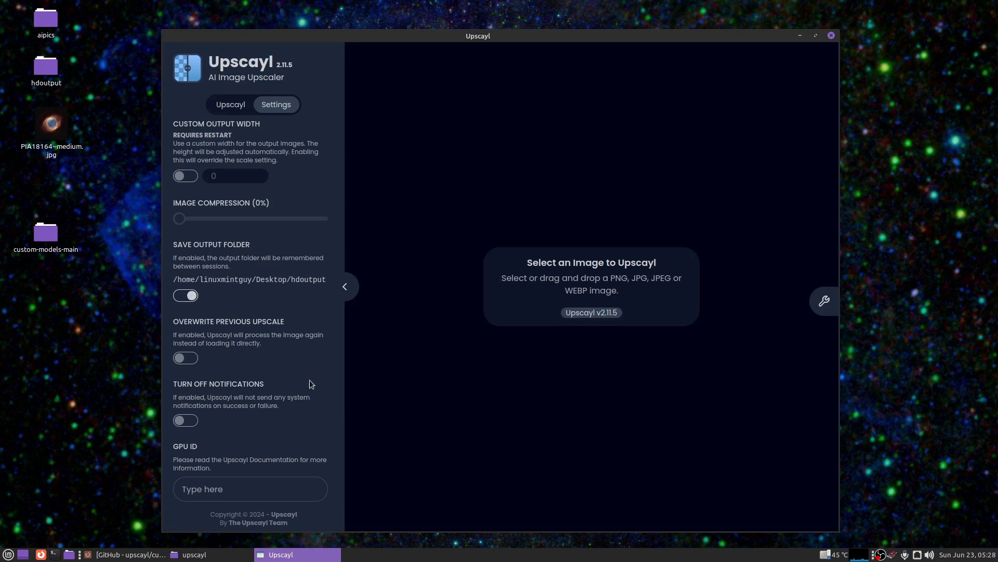
drag(341, 396, 340, 504)
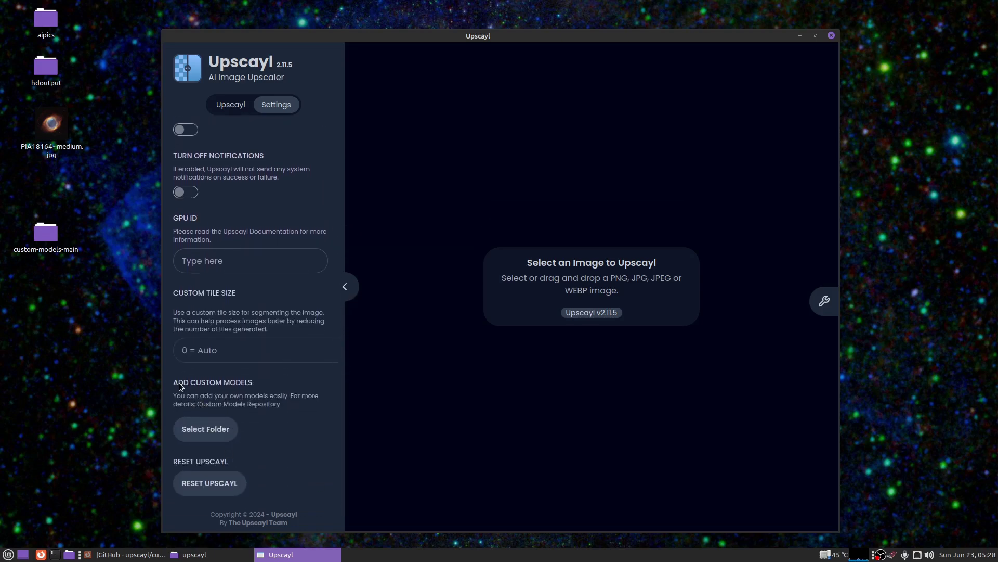
Step: Set the Add Custom Models folder to models in Home/apps/upscayl
click(207, 435)
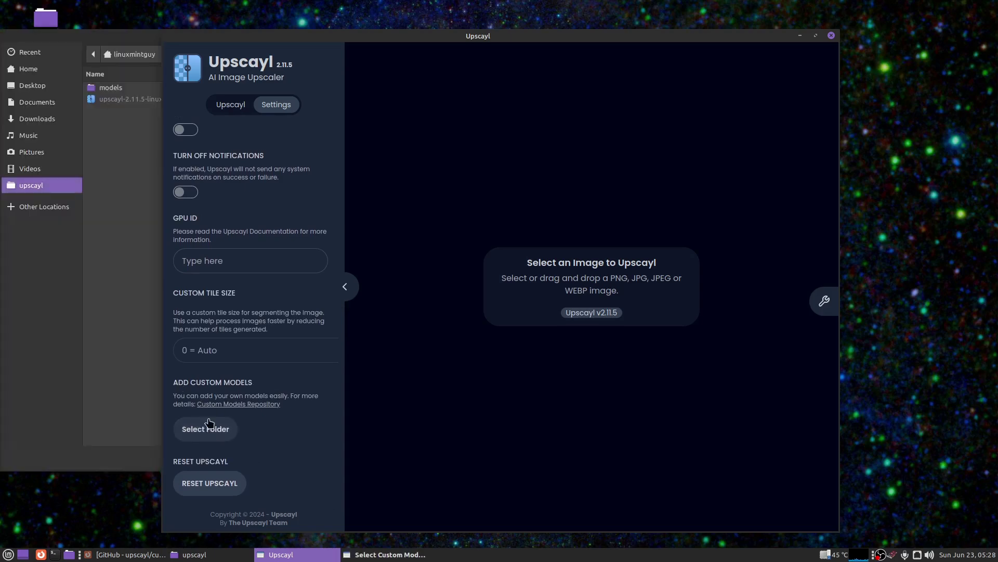
click(36, 73)
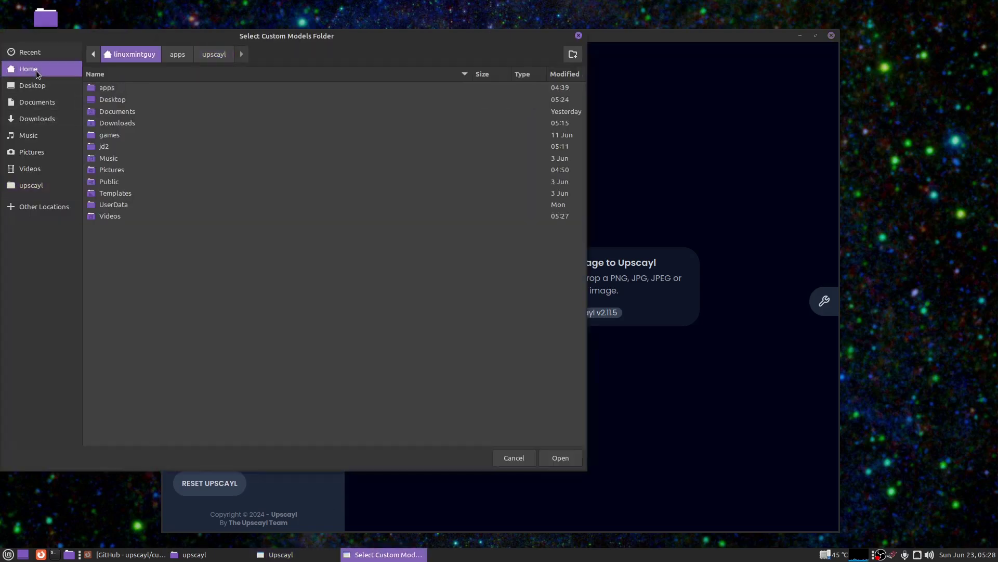
double_click(106, 88)
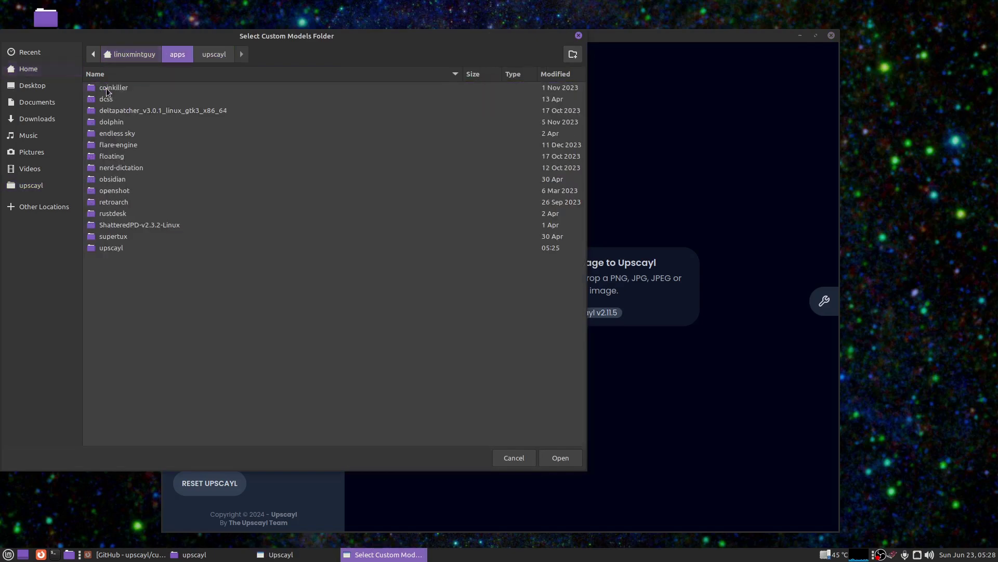
double_click(115, 247)
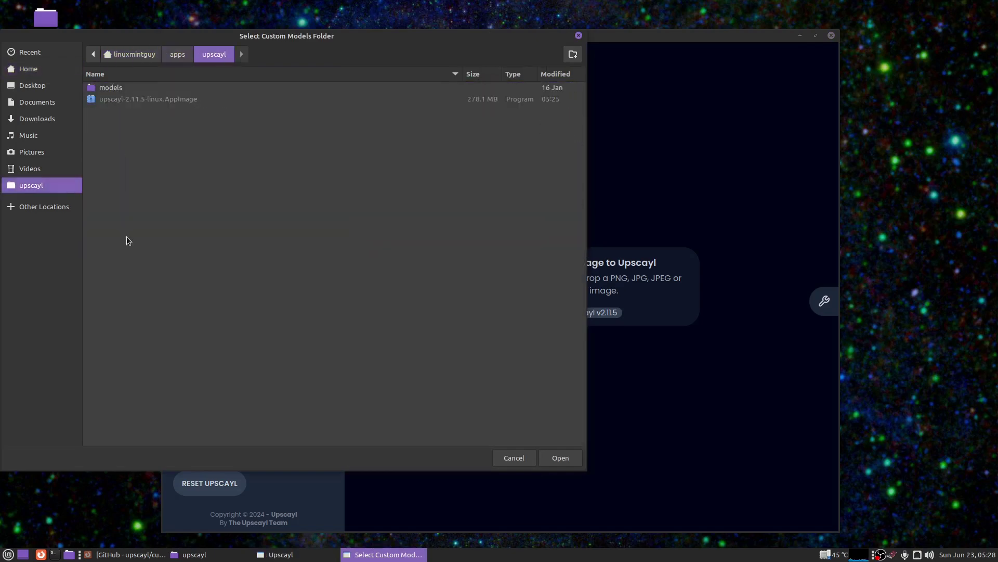
click(112, 88)
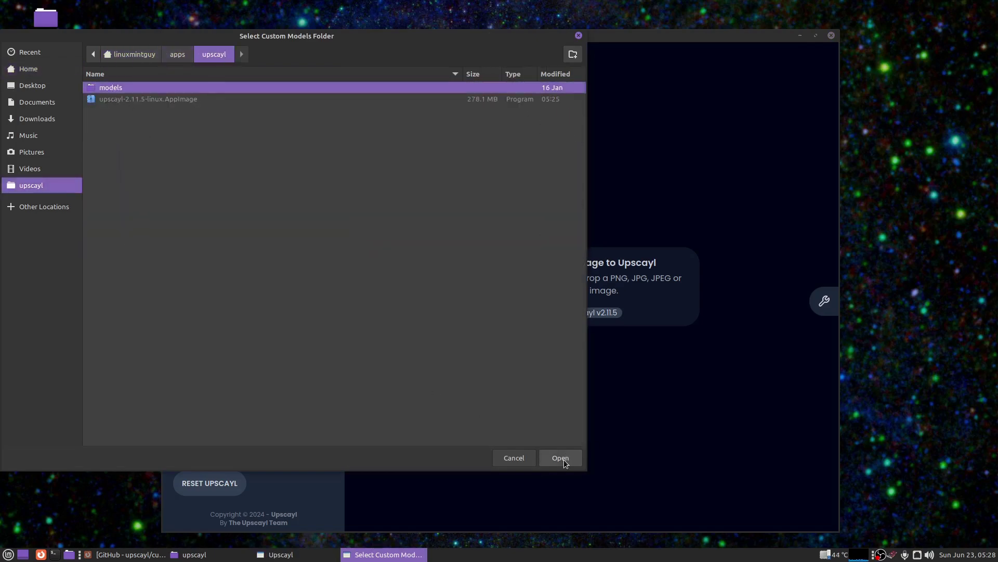
click(560, 458)
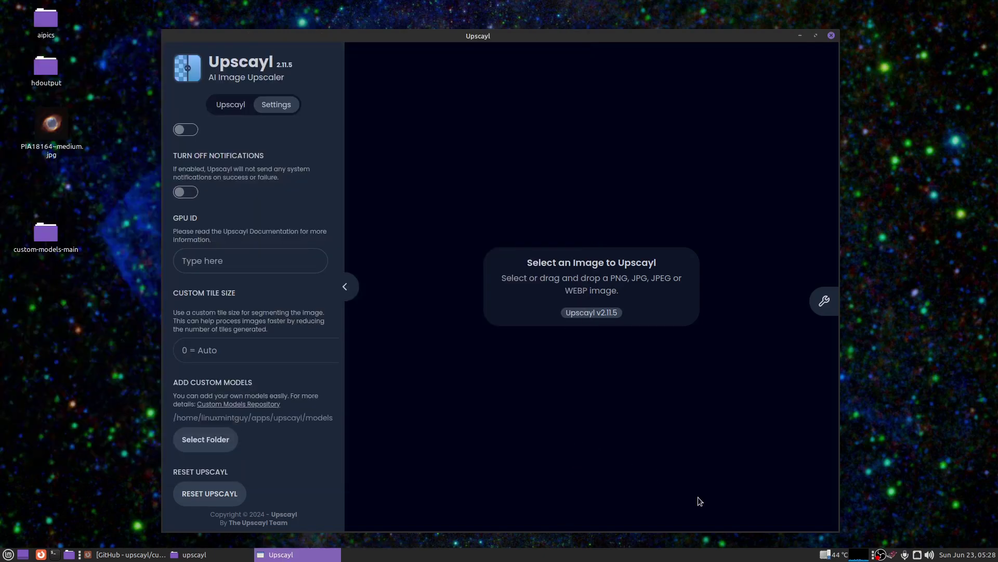
Step: Browse the Select Model list on the Upscayl tab, keeping General Photo (Real-ESRGAN) selected
click(231, 106)
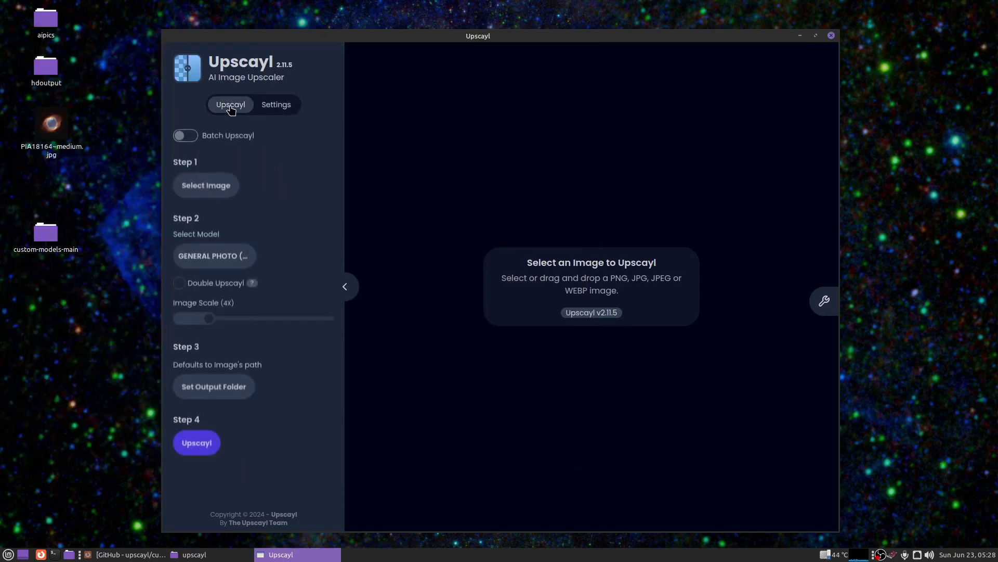
click(214, 258)
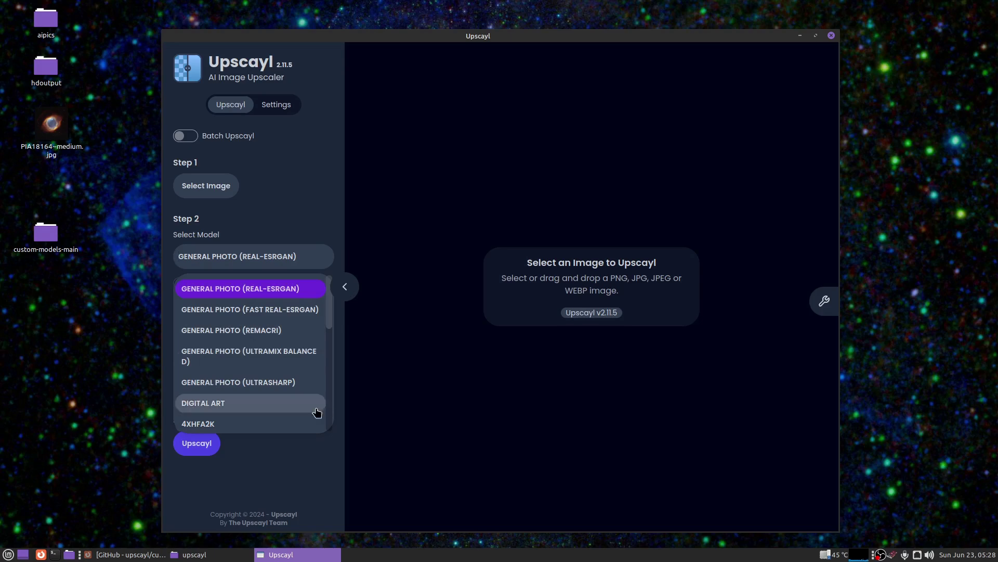
drag(332, 314, 345, 281)
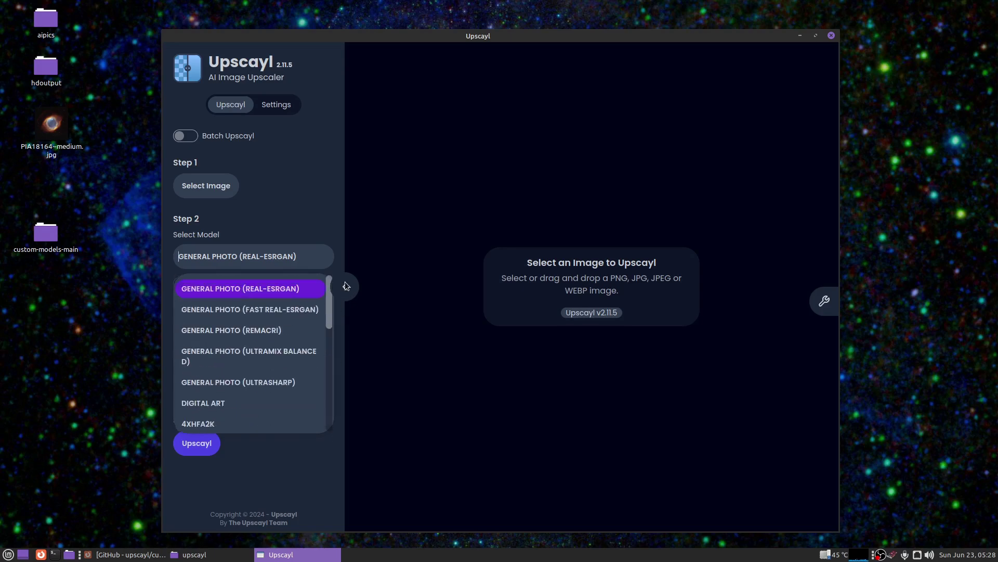
click(724, 160)
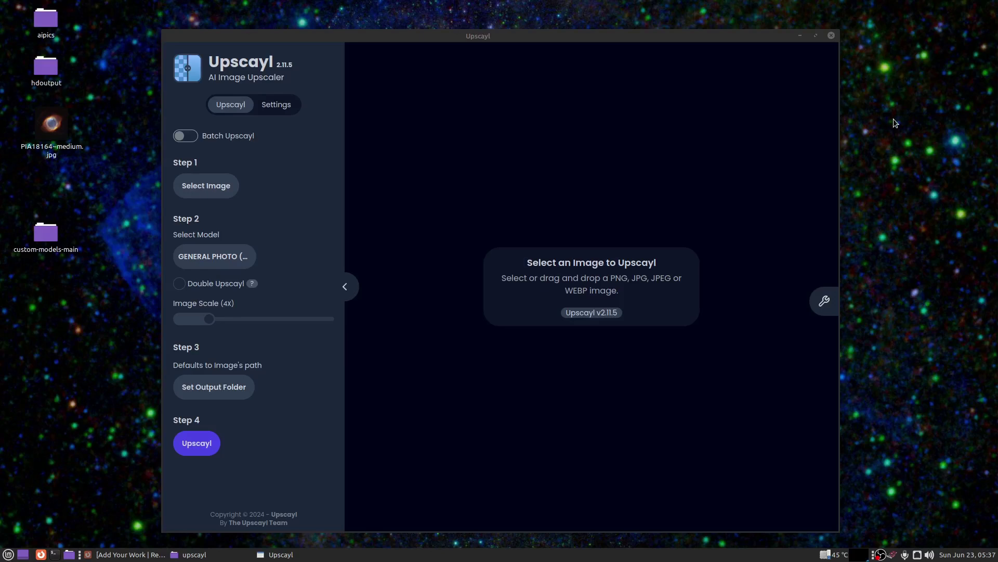
Step: Open the desktop aipics folder and preview the first tabby cat image
double_click(46, 22)
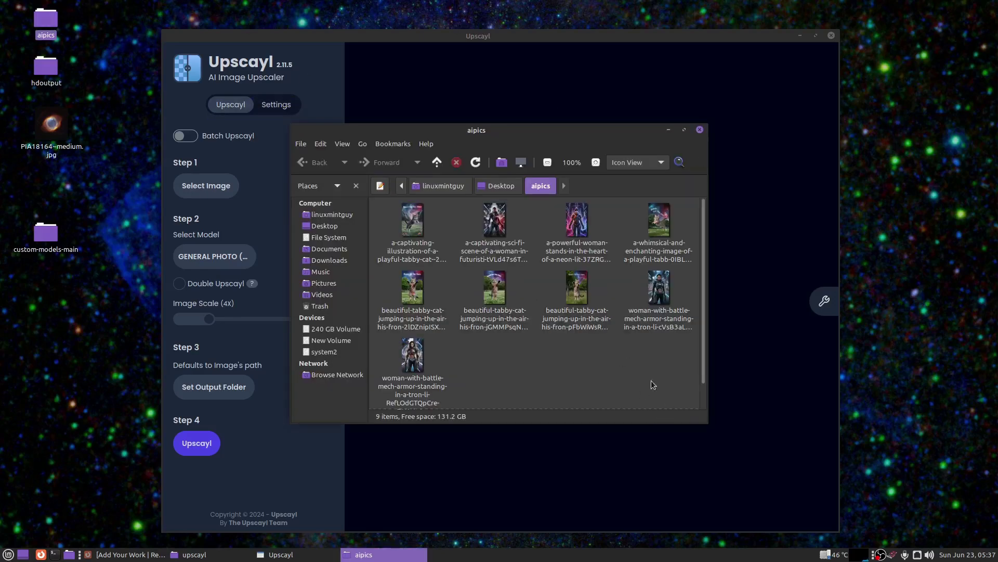
double_click(413, 224)
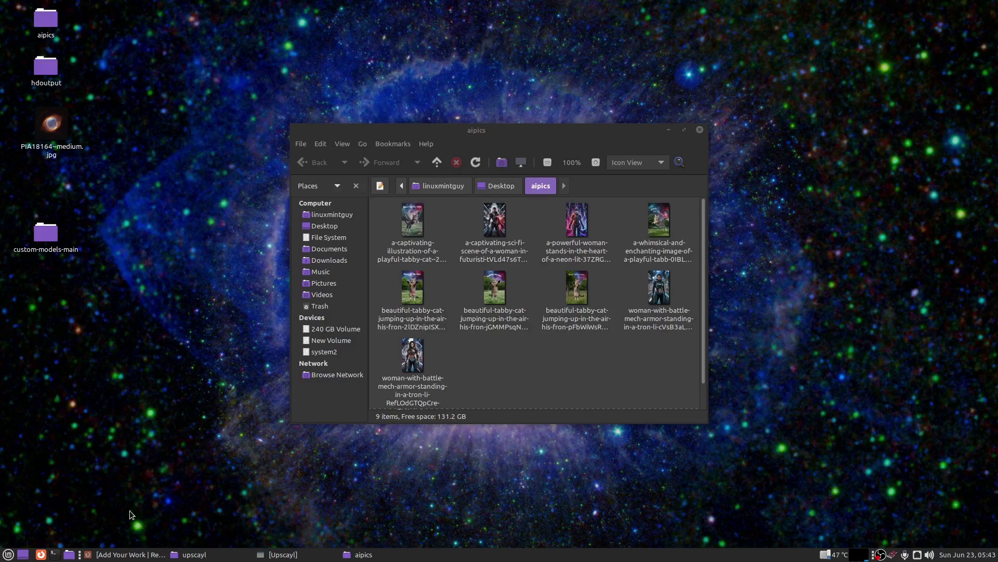
Step: Upload the cat image from the Desktop aipics folder as a new Redbubble work
click(123, 554)
click(401, 340)
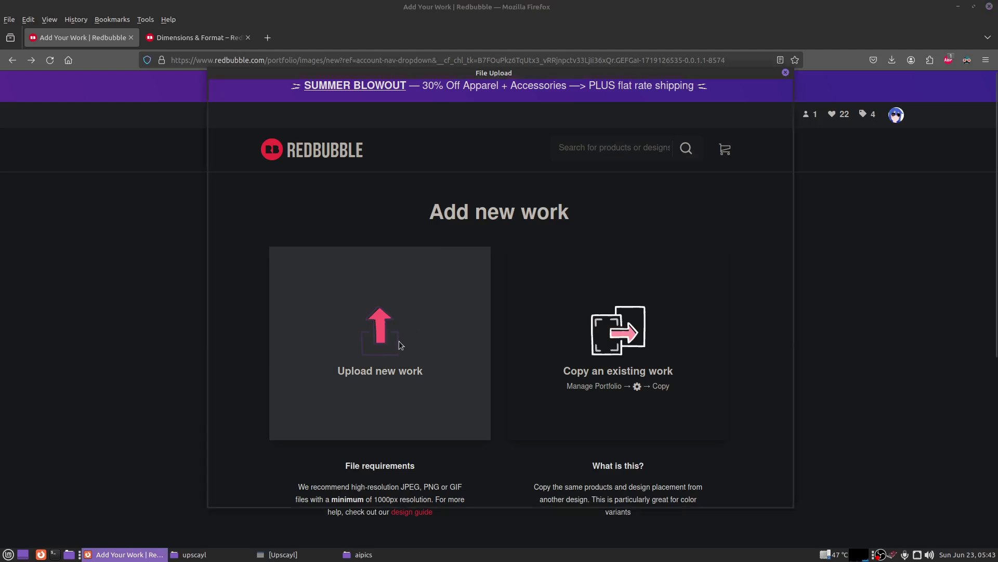
click(240, 122)
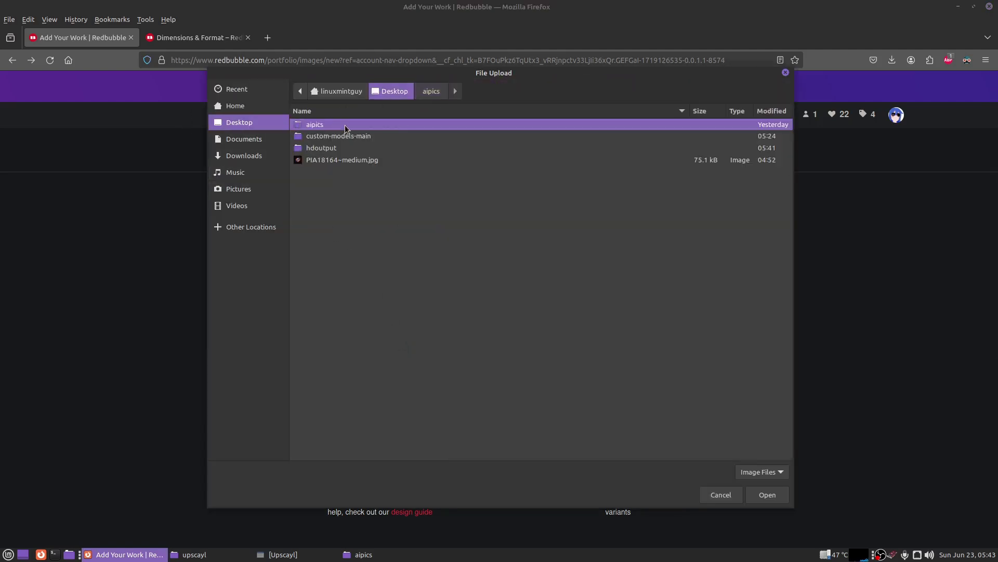
double_click(346, 129)
click(773, 498)
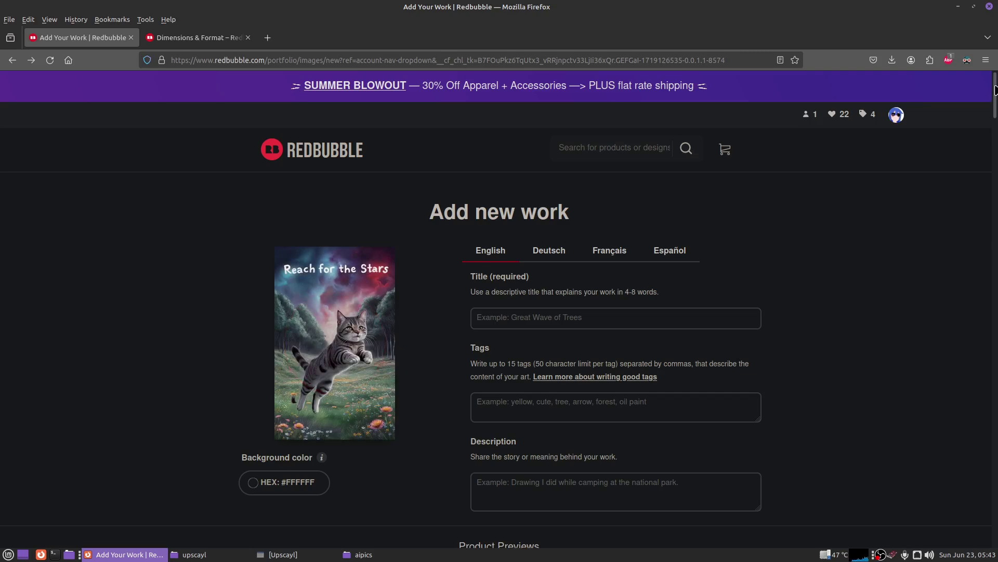
Step: Inspect the tiny cat design in the Large Print Clothing editor, then return to Upscayl
drag(995, 90, 996, 141)
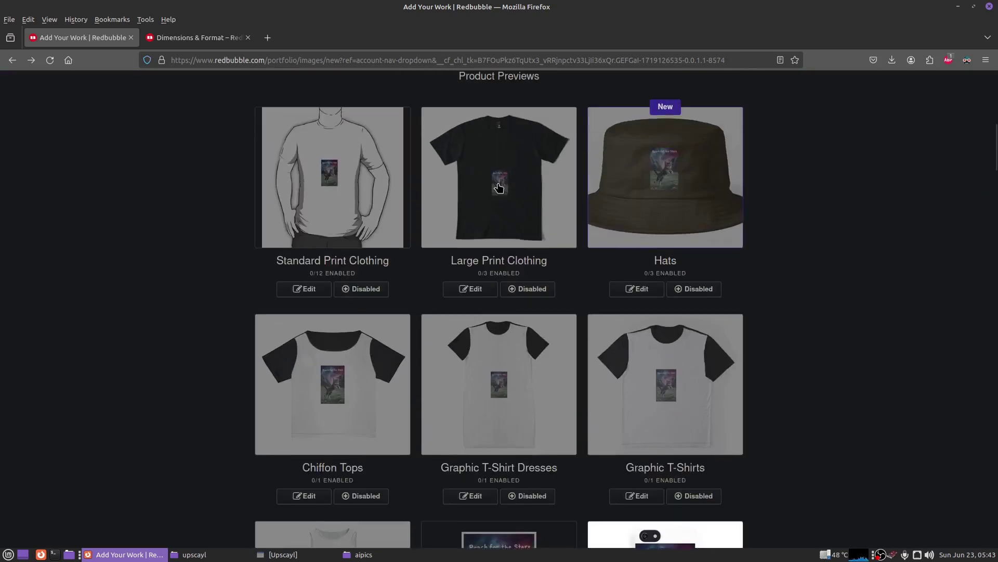
click(471, 288)
scroll(816, 376, down, 5)
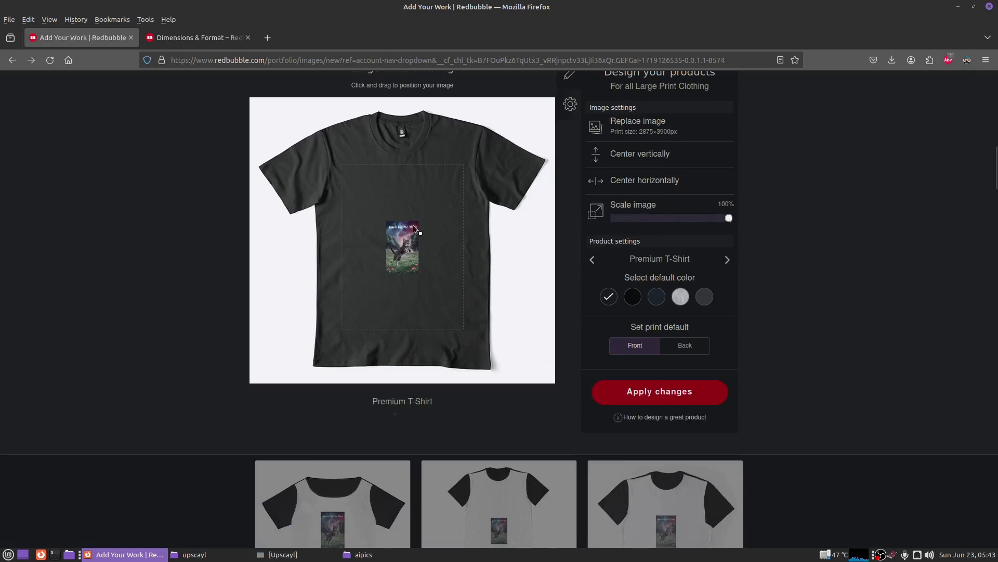
click(960, 10)
key(alt+Tab)
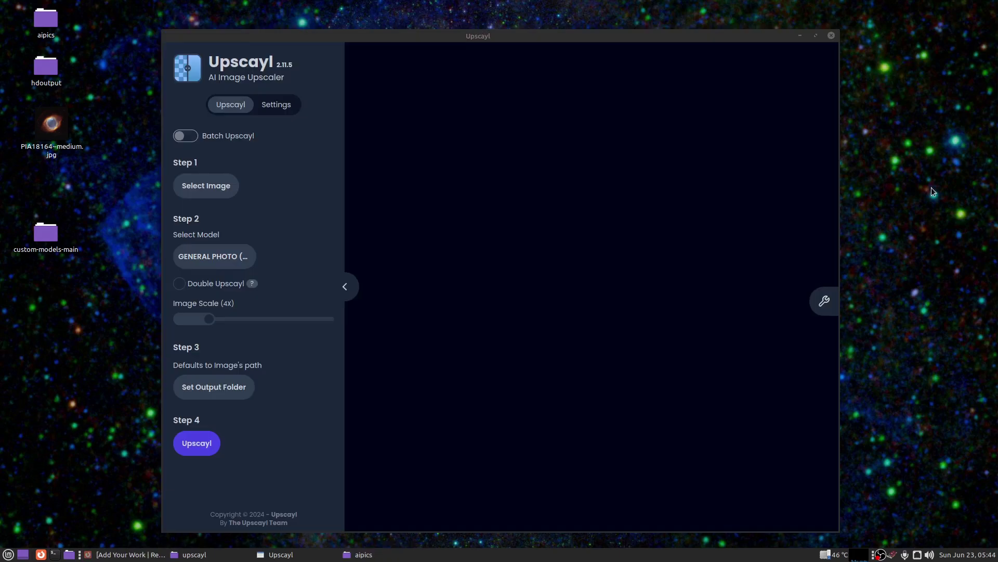
Step: Drop the Reach for the Stars cat into Upscayl, upscale to 3072x4928, and slide the comparison divider
click(366, 557)
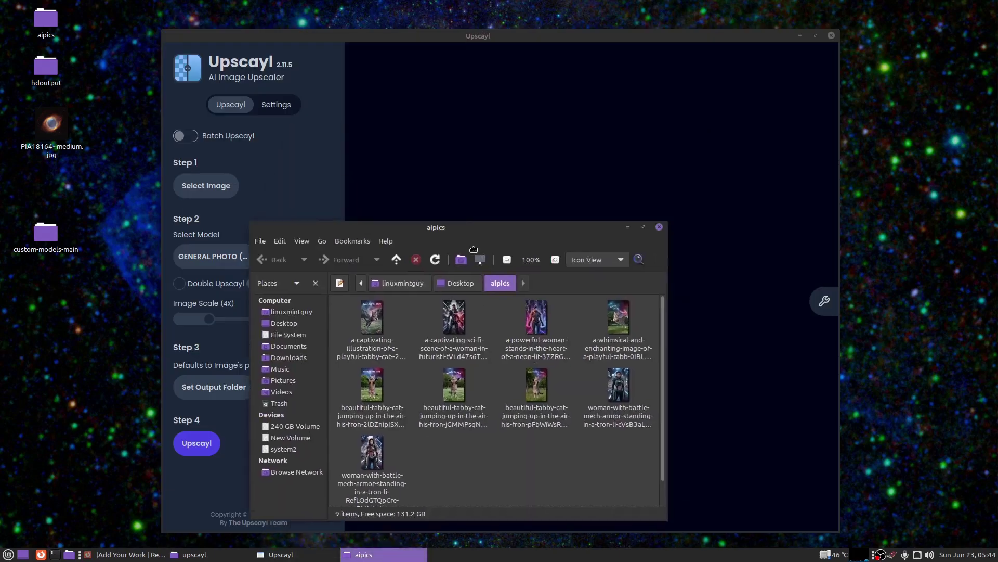
drag(473, 249, 445, 302)
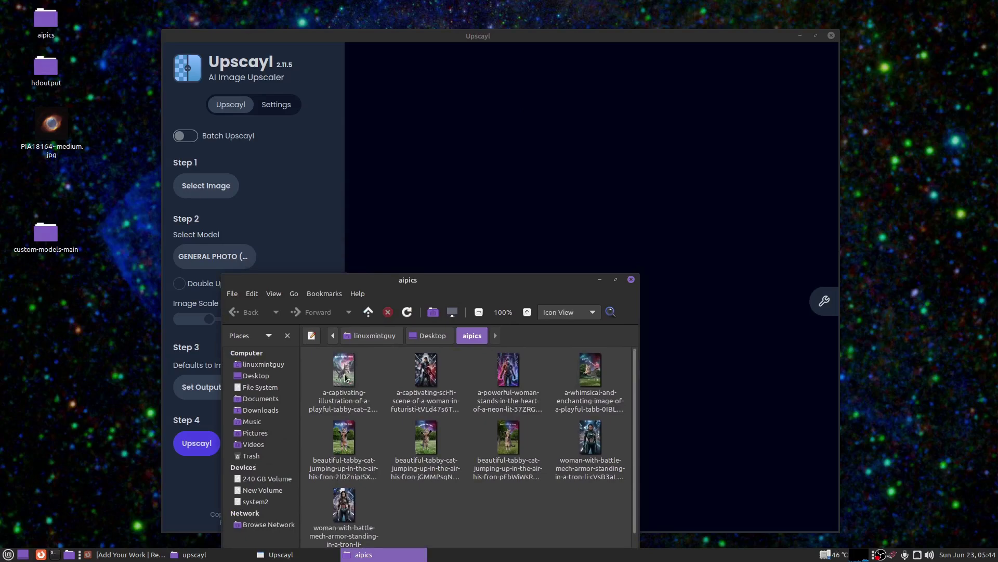
drag(344, 377, 690, 197)
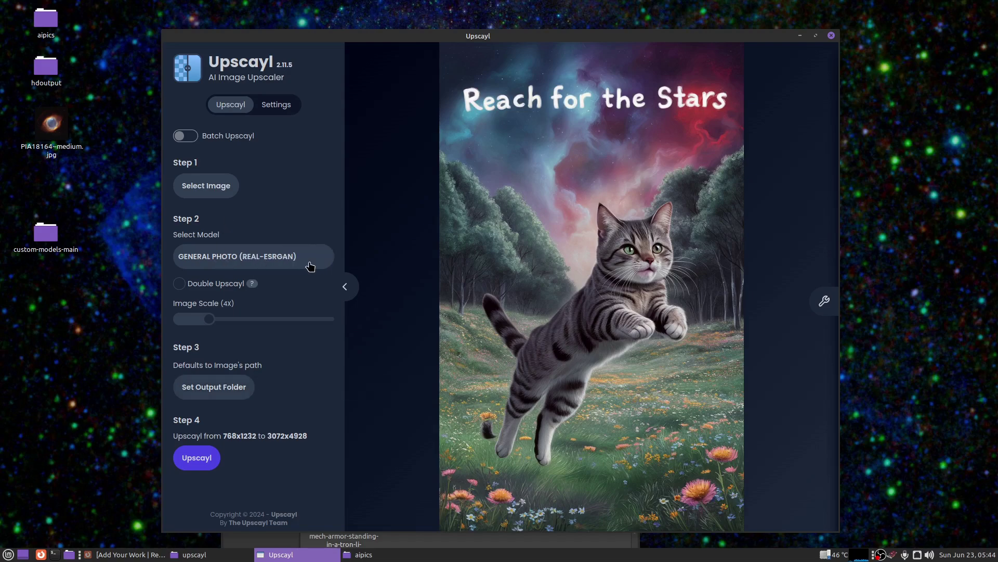
click(194, 460)
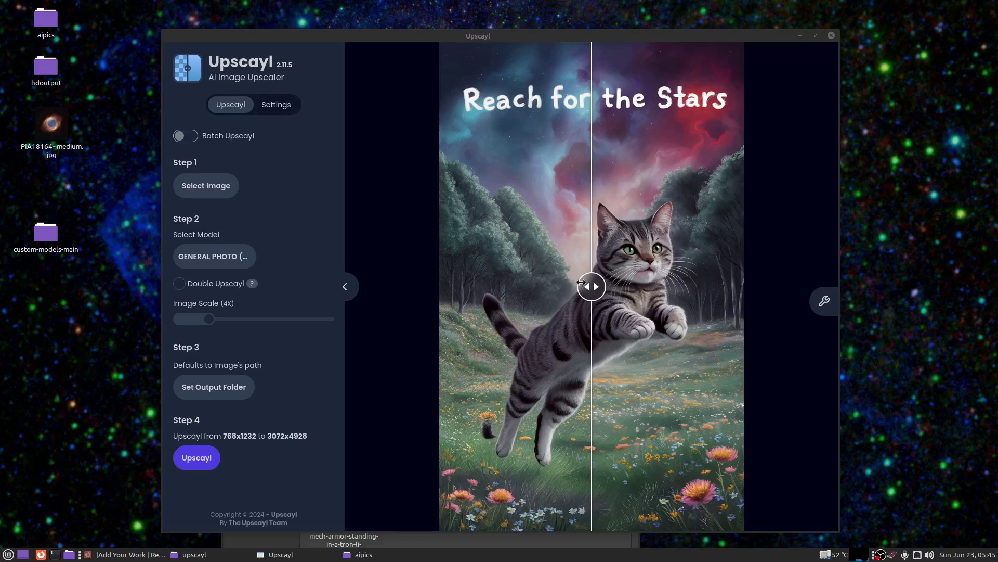
drag(594, 287, 482, 287)
drag(547, 314, 402, 339)
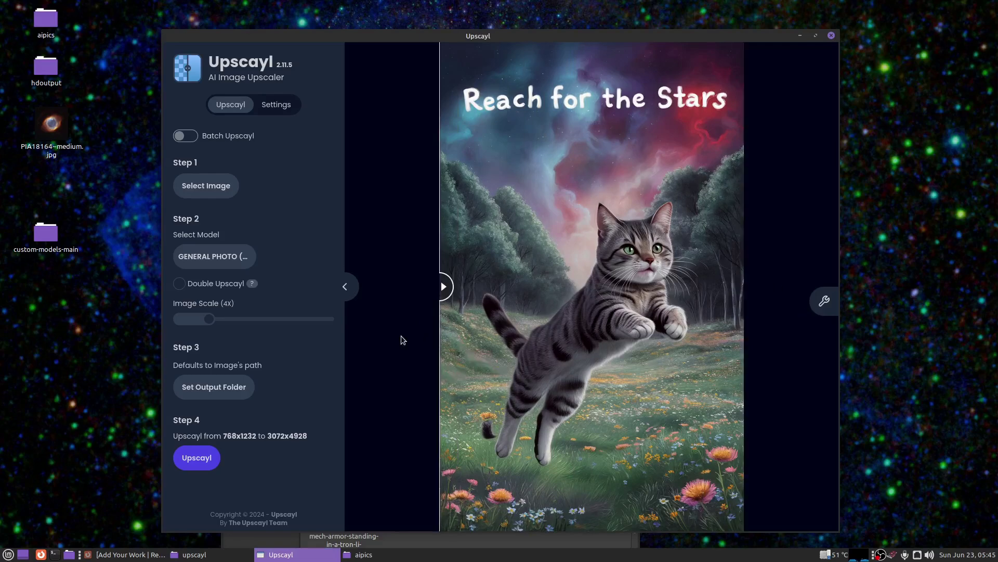
Step: Close Upscayl and the folder windows, then open the original 768×1232 cat image in Xviewer
click(832, 36)
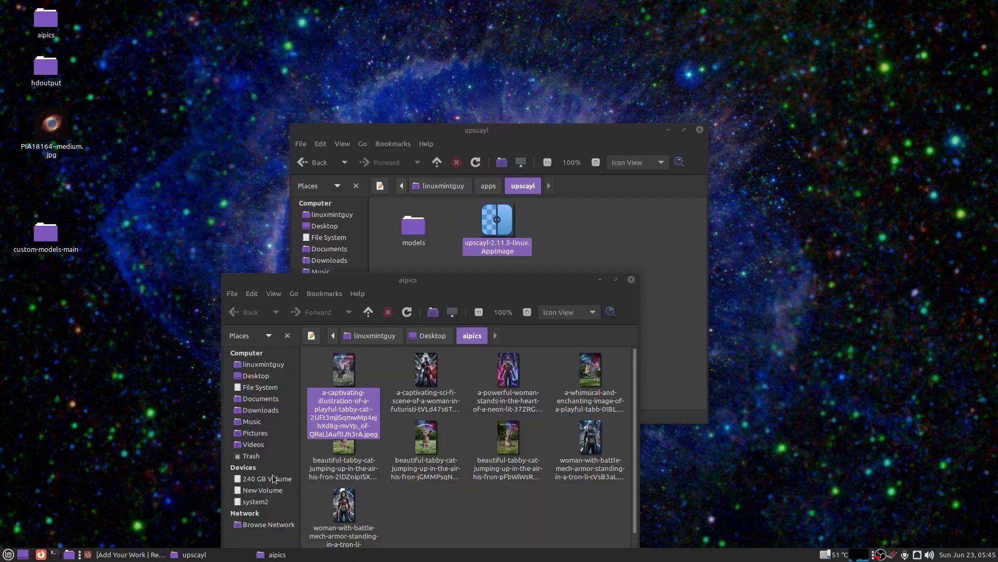
click(631, 279)
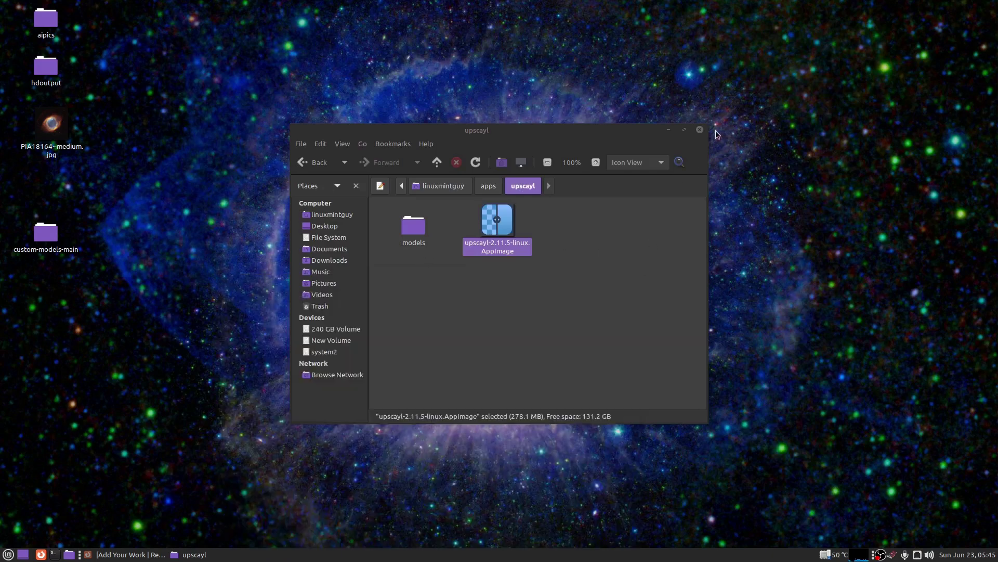
click(700, 131)
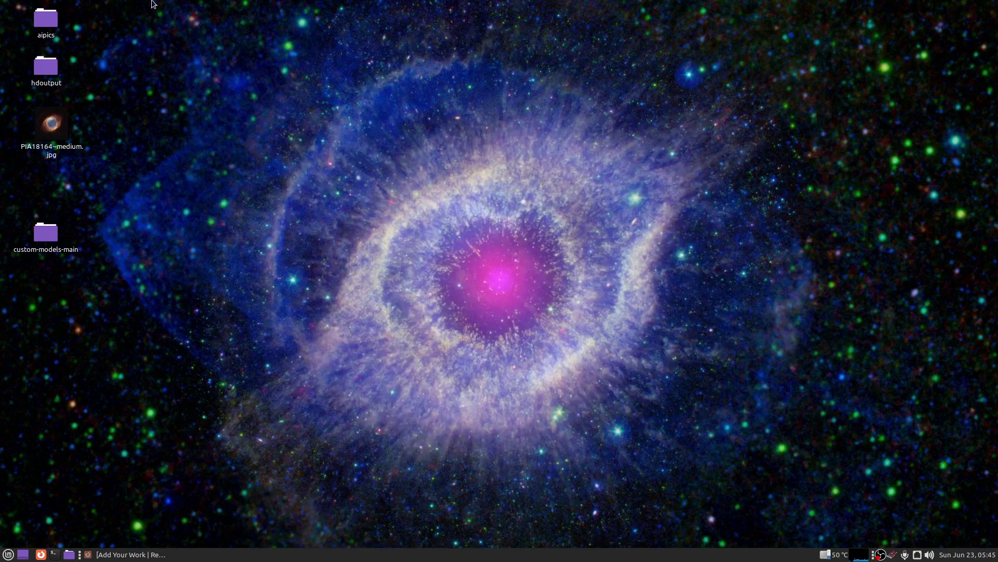
double_click(46, 29)
double_click(412, 228)
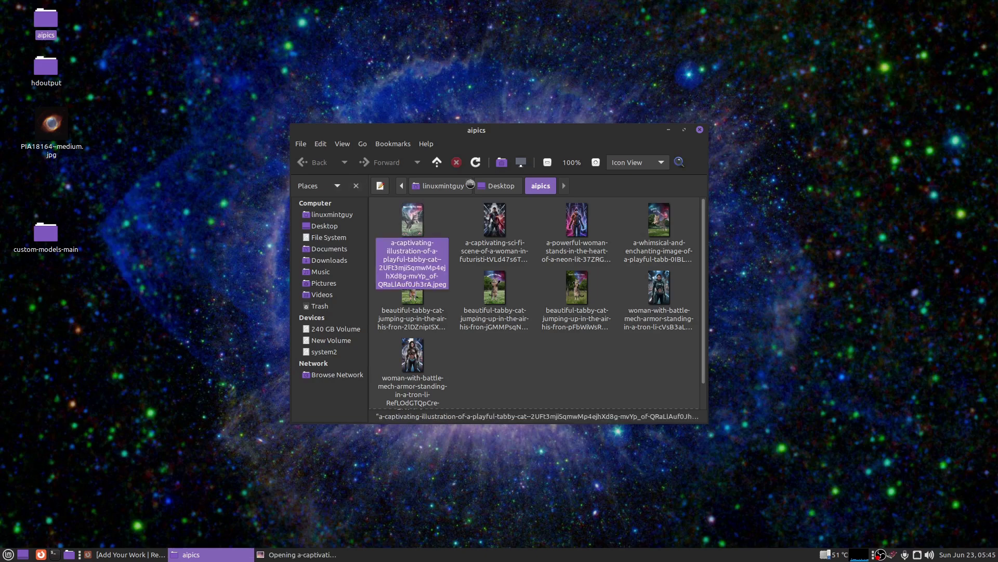
drag(560, 41, 402, 37)
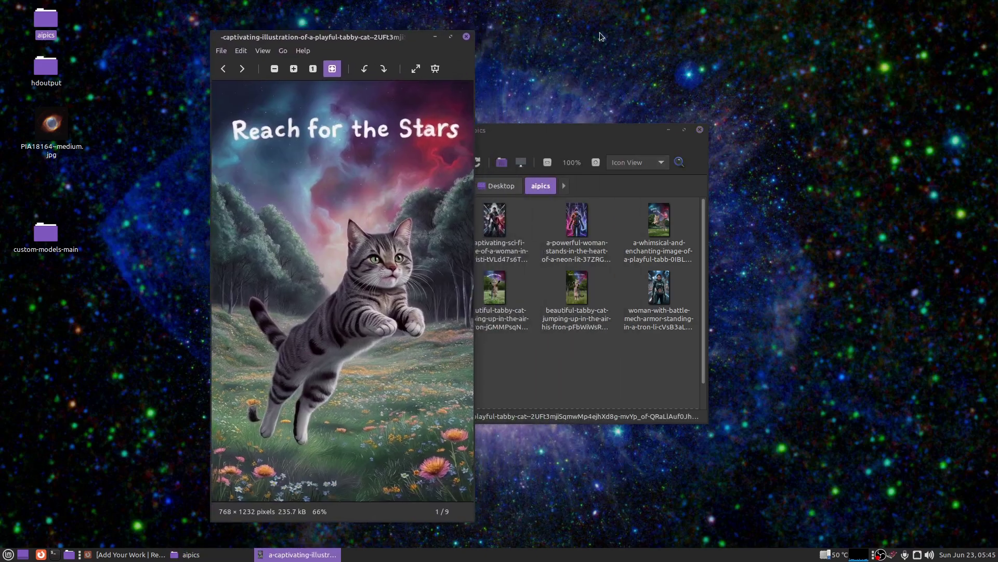
click(700, 130)
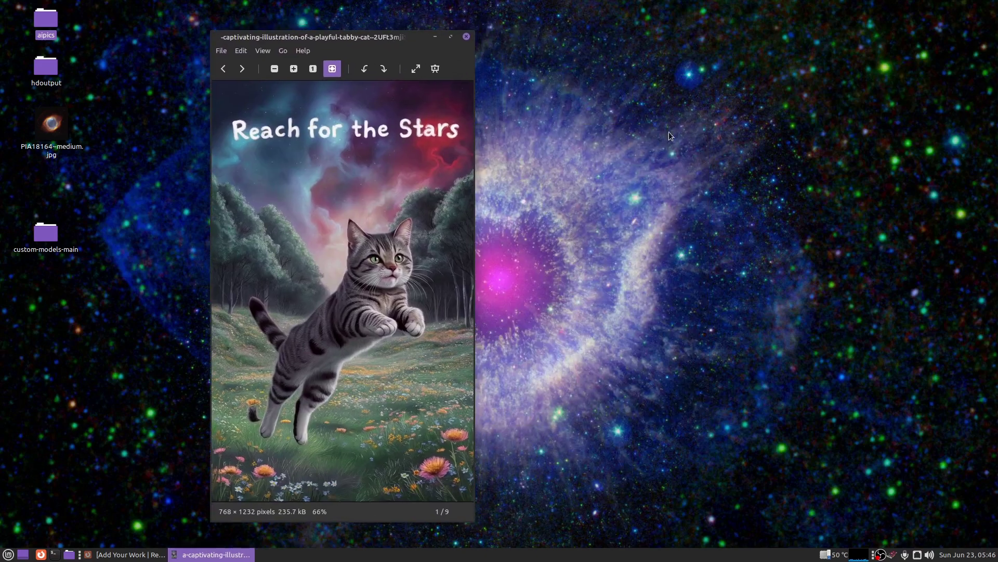
Step: Open the 3072×4928 upscale from hdoutput in a second viewer and zoom both onto the cat's face
double_click(43, 77)
click(415, 222)
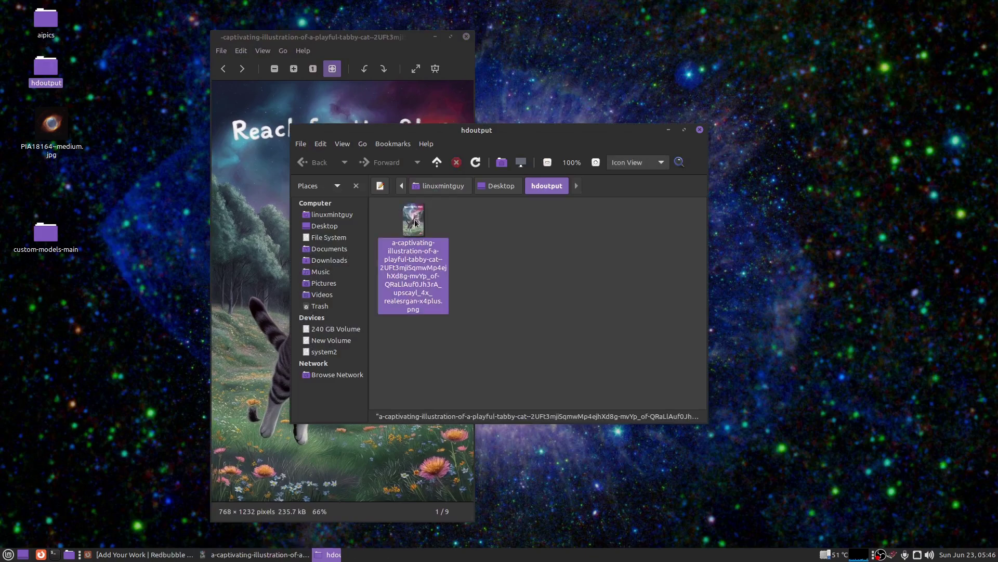
double_click(415, 222)
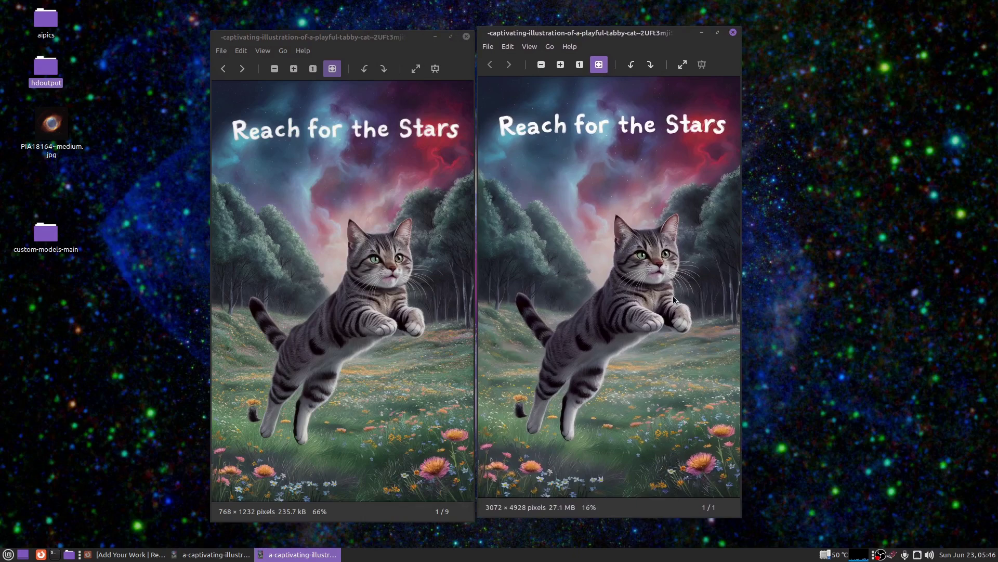
scroll(392, 278, up, 6)
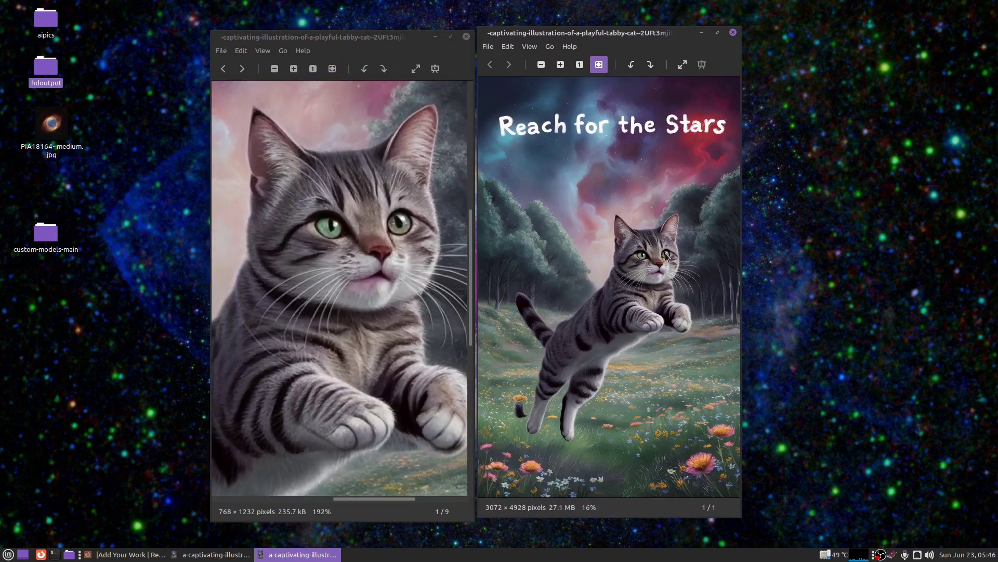
scroll(666, 256, up, 5)
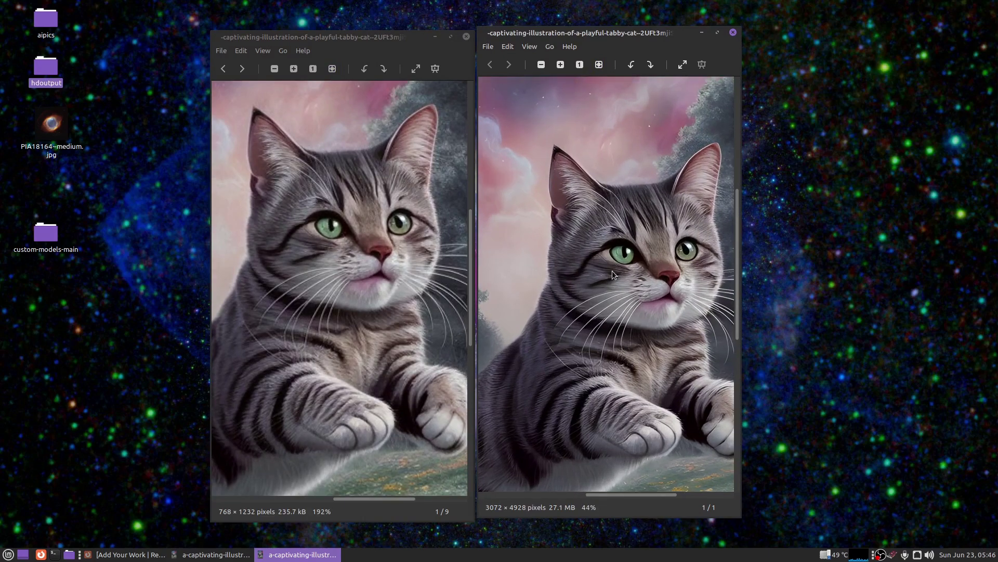
drag(680, 308, 657, 302)
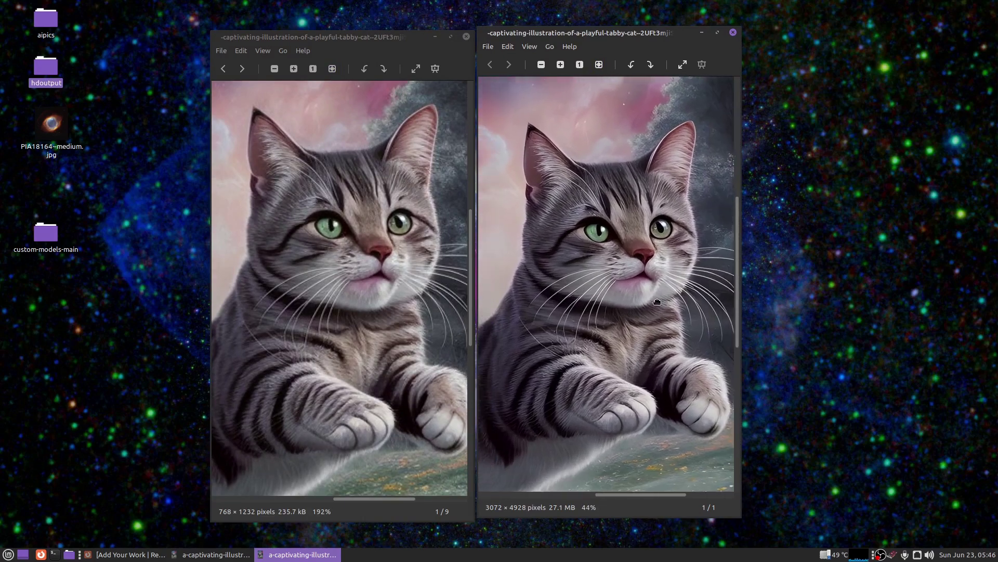
drag(382, 367, 379, 336)
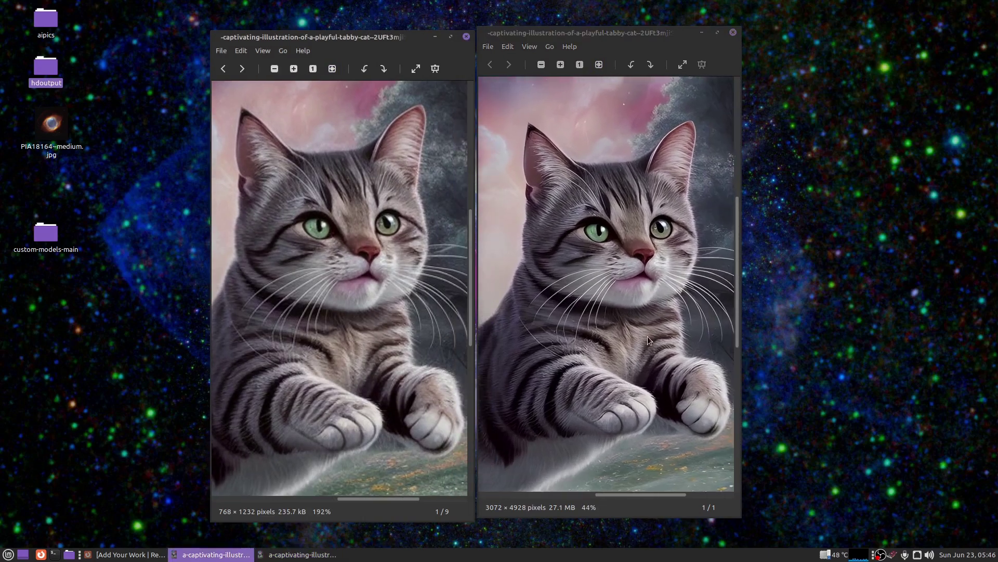
scroll(647, 337, up, 1)
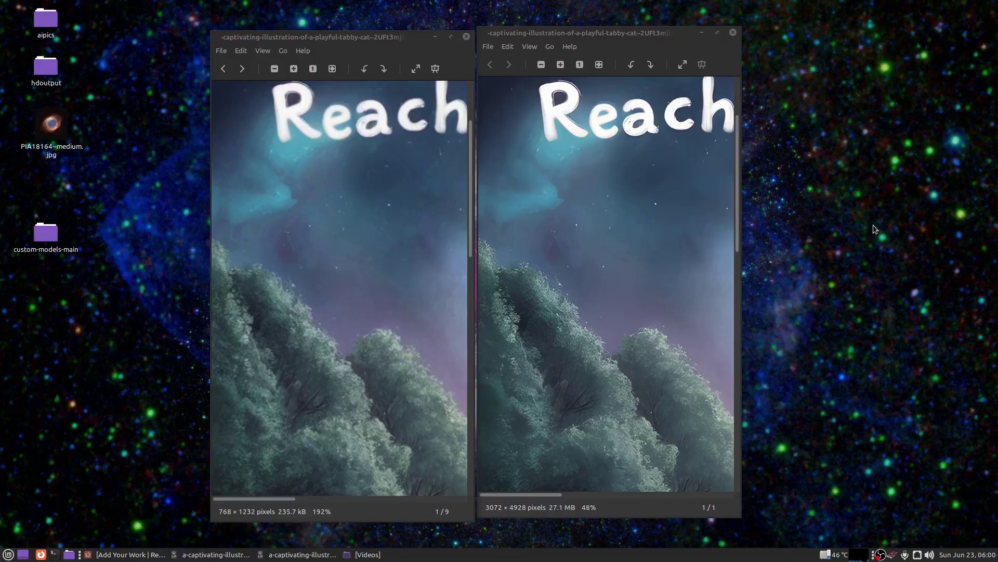
Step: Back in Redbubble, scale the Large Print Clothing cat design to 88%
key(alt+Tab)
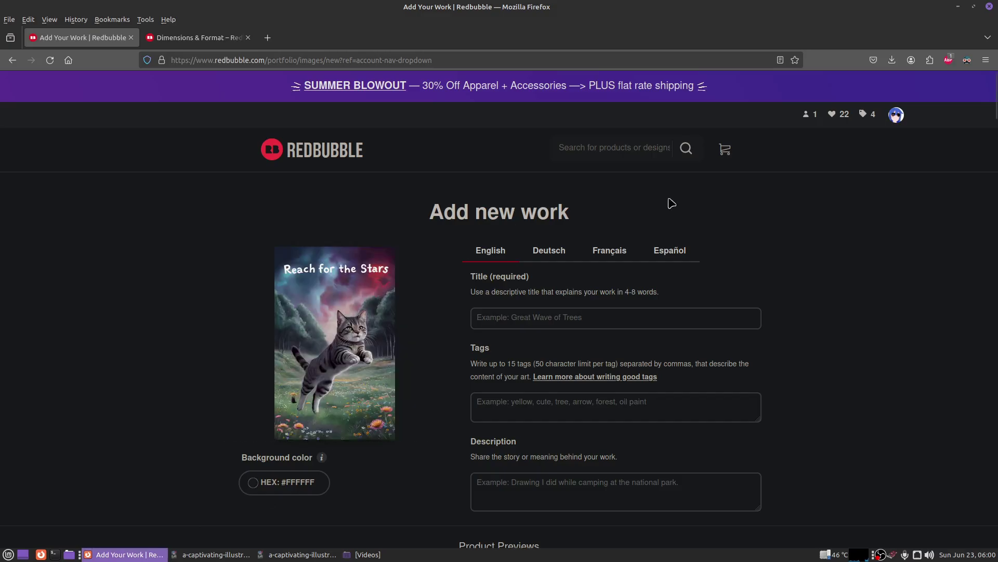
scroll(866, 229, down, 10)
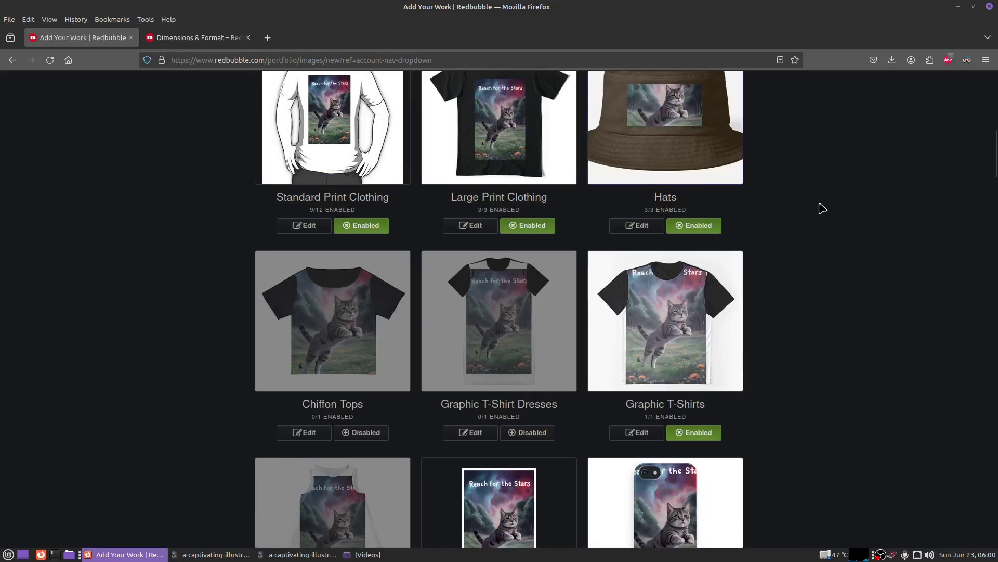
scroll(517, 195, up, 2)
click(517, 195)
scroll(840, 394, down, 3)
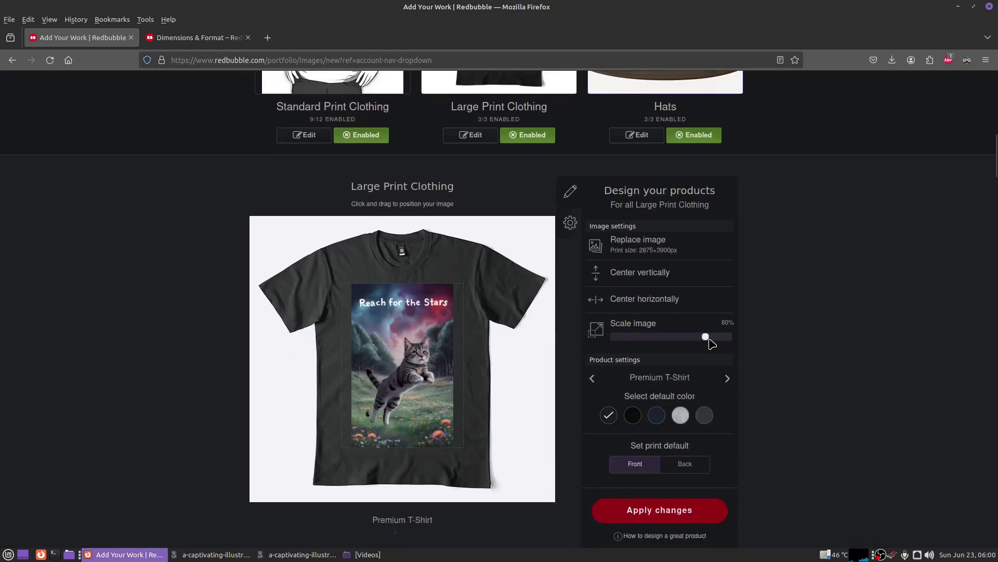
drag(709, 339, 716, 339)
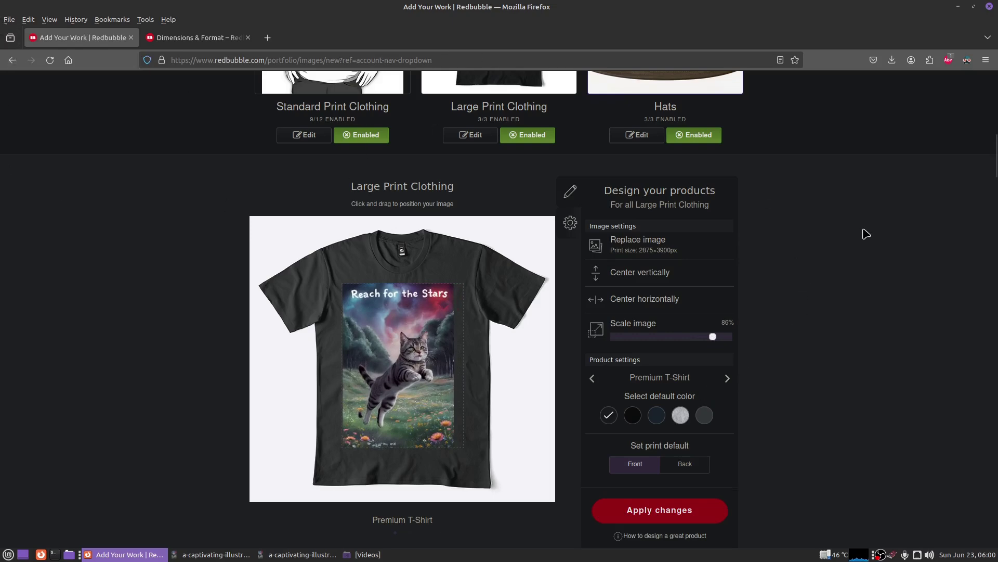
Step: Make the Standard Print Clothing t-shirt black
scroll(801, 239, up, 6)
click(331, 383)
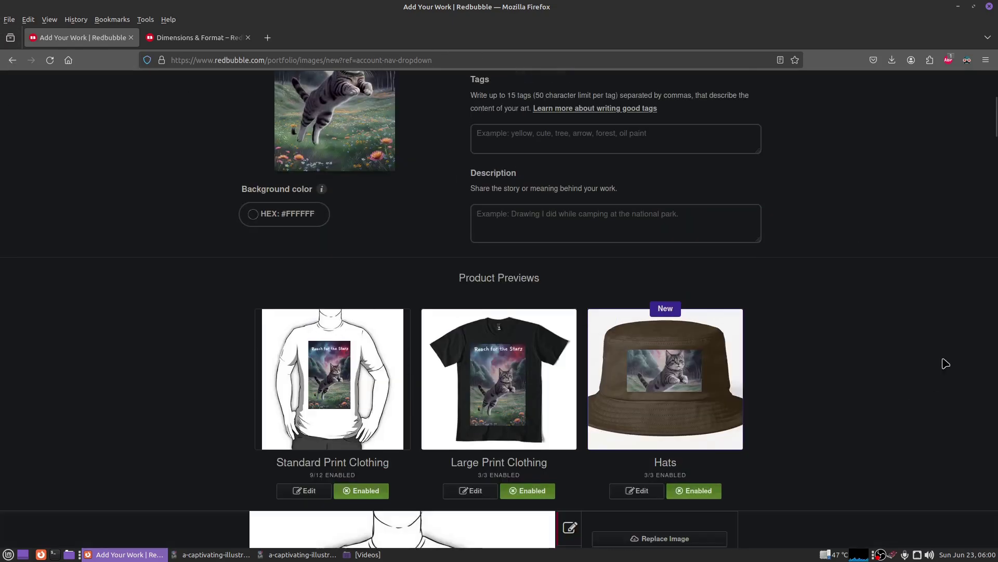
scroll(943, 363, down, 8)
scroll(946, 297, up, 4)
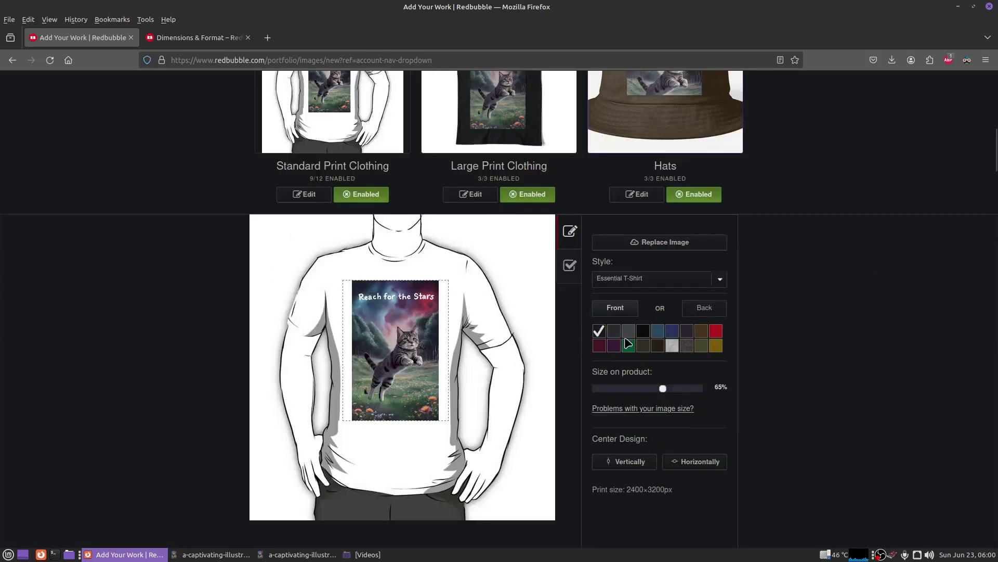
click(644, 333)
Step: Open the Graphic T-Shirts design editor to review its preview
scroll(905, 346, down, 4)
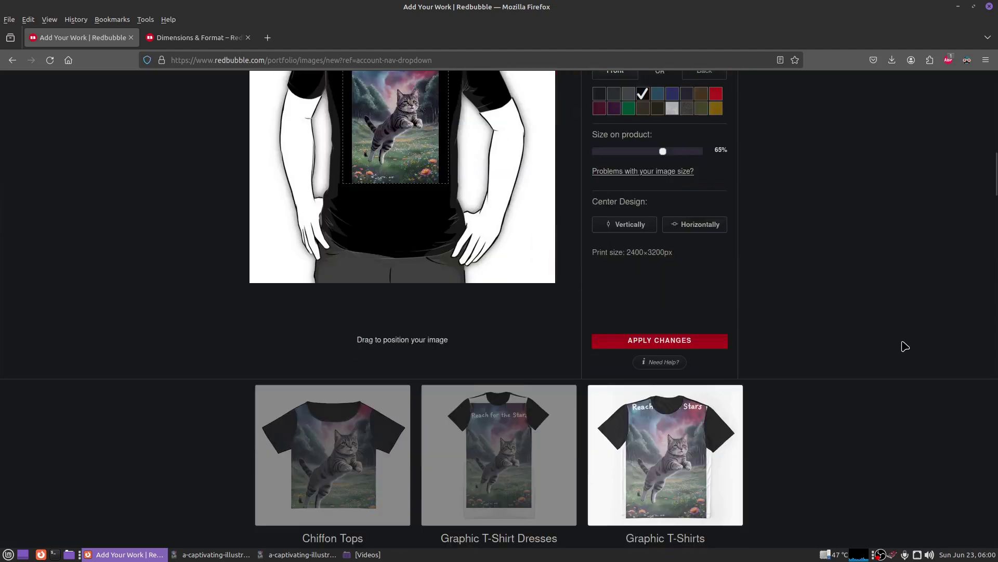
scroll(905, 346, down, 3)
click(674, 286)
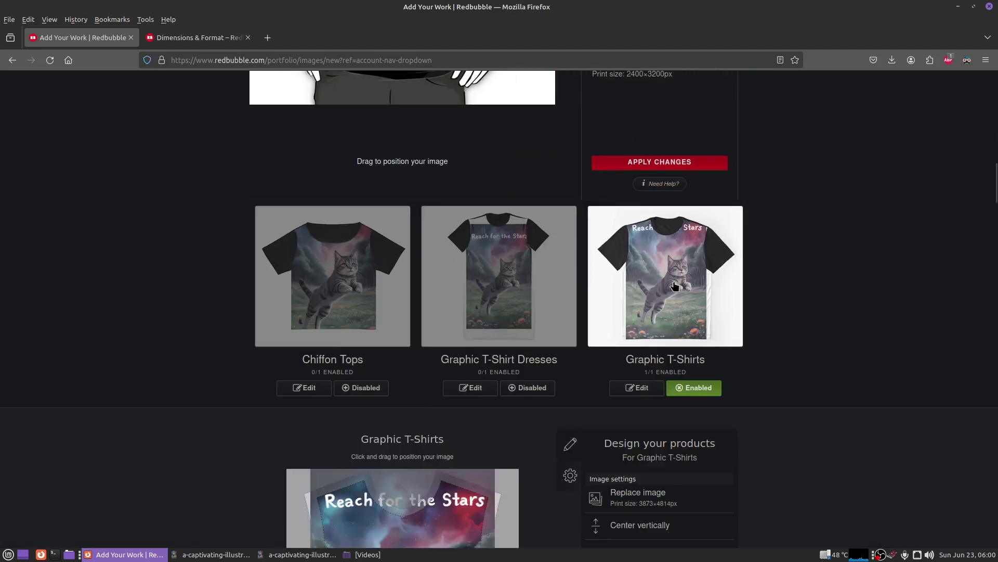
scroll(865, 308, down, 8)
scroll(866, 325, up, 6)
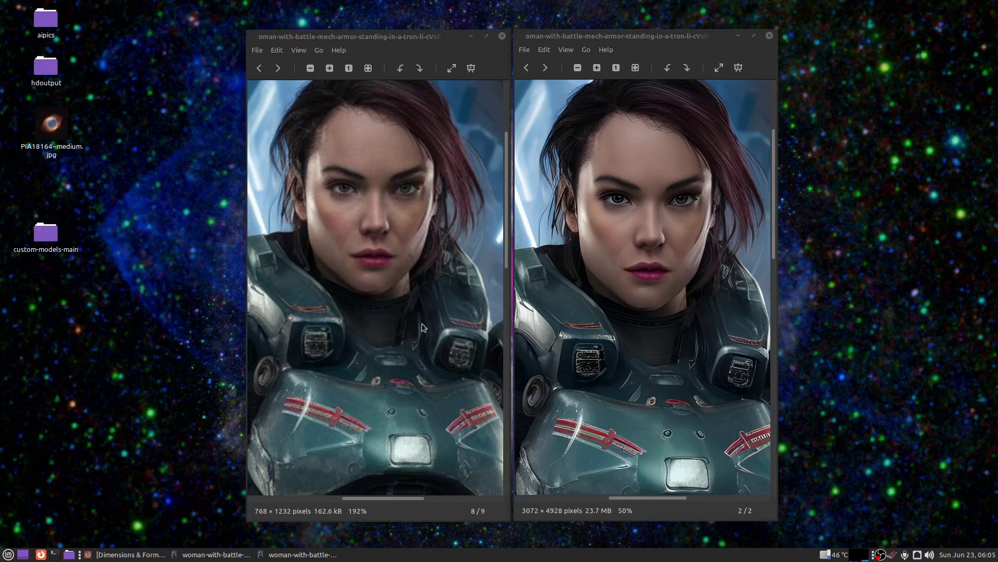
Step: Pan both armoured-woman portraits to compare the armoured legs and the hand
click(664, 437)
drag(667, 261, 671, 254)
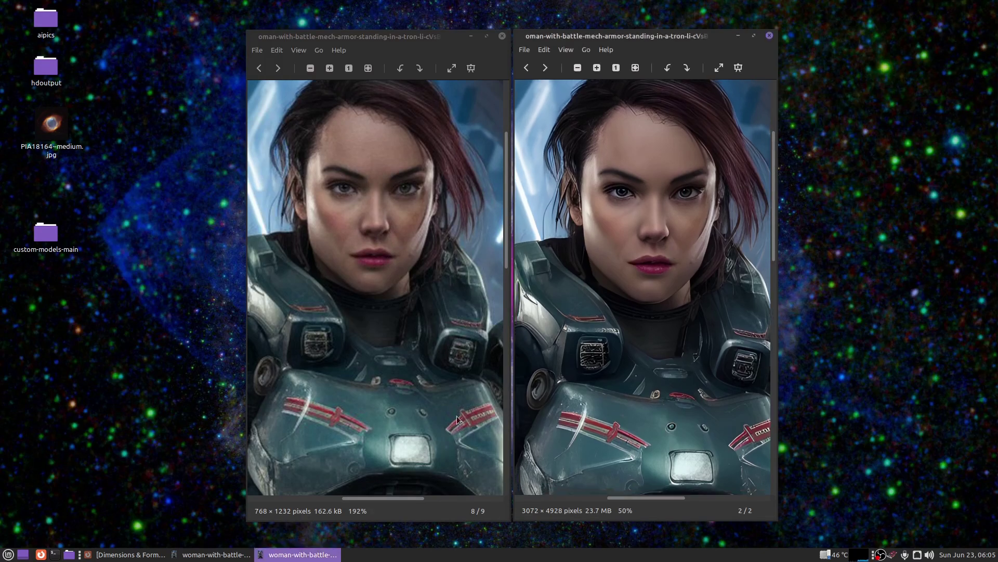
drag(457, 416, 484, 124)
drag(533, 311, 503, 301)
drag(451, 433, 422, 311)
drag(692, 447, 655, 161)
drag(710, 419, 690, 271)
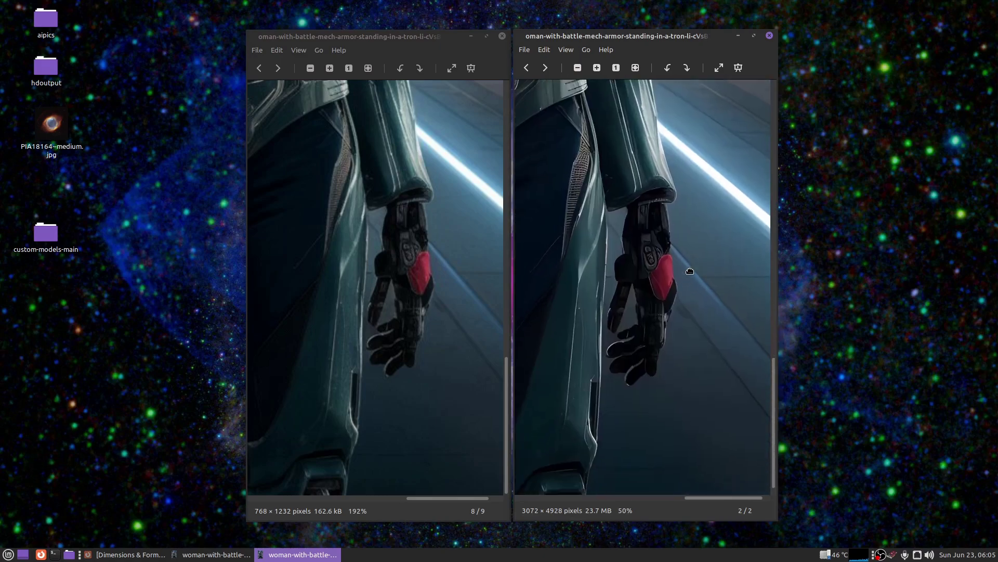
Step: Line up both portraits on the abdomen and hand to compare fine detail
click(402, 328)
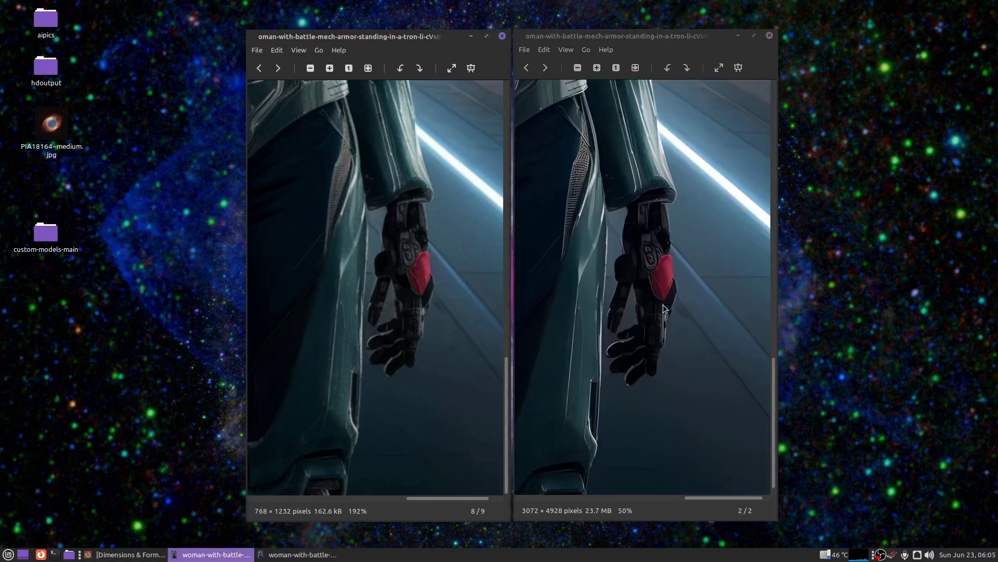
click(655, 286)
drag(342, 258, 505, 461)
drag(586, 246, 639, 318)
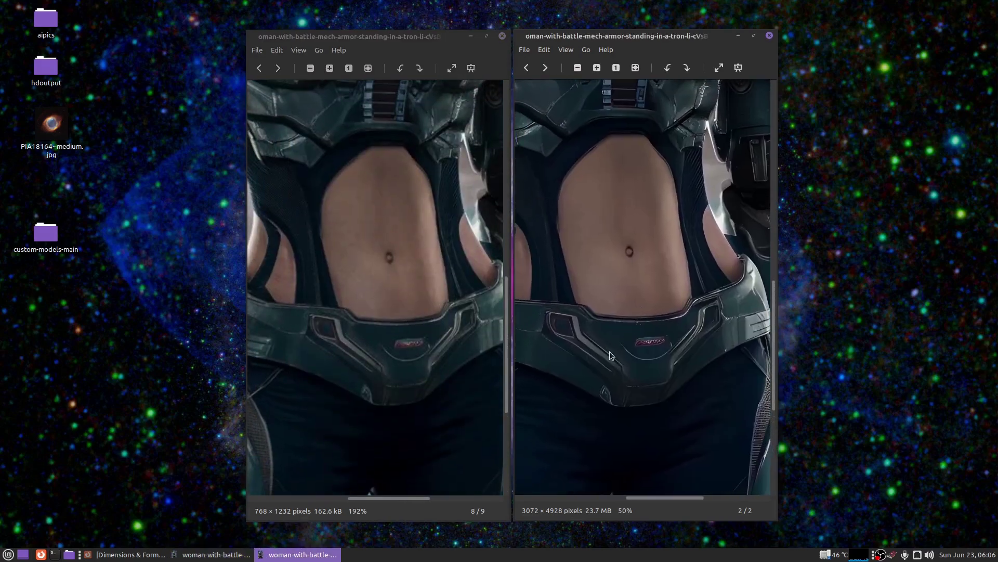
drag(552, 353, 676, 318)
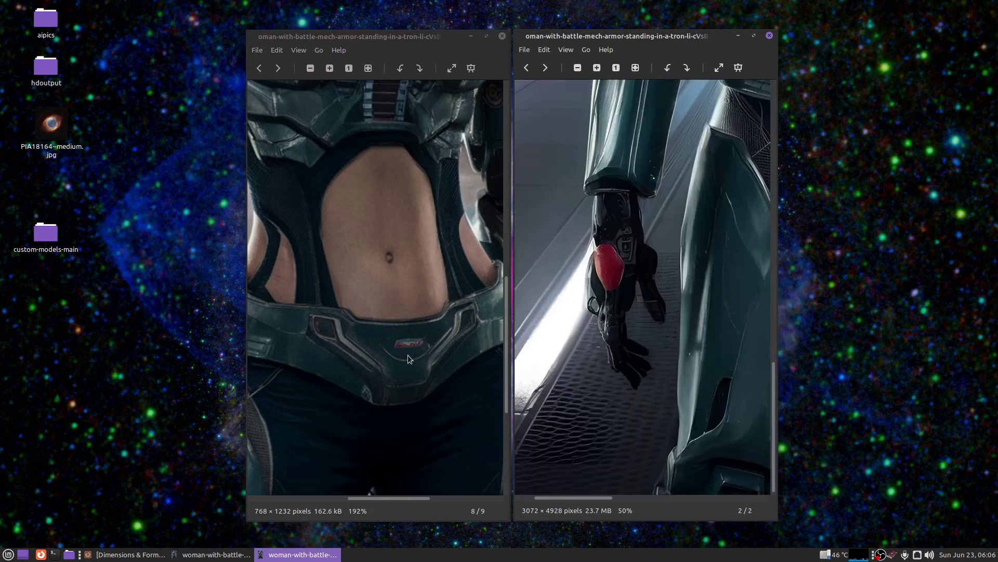
drag(333, 426, 414, 261)
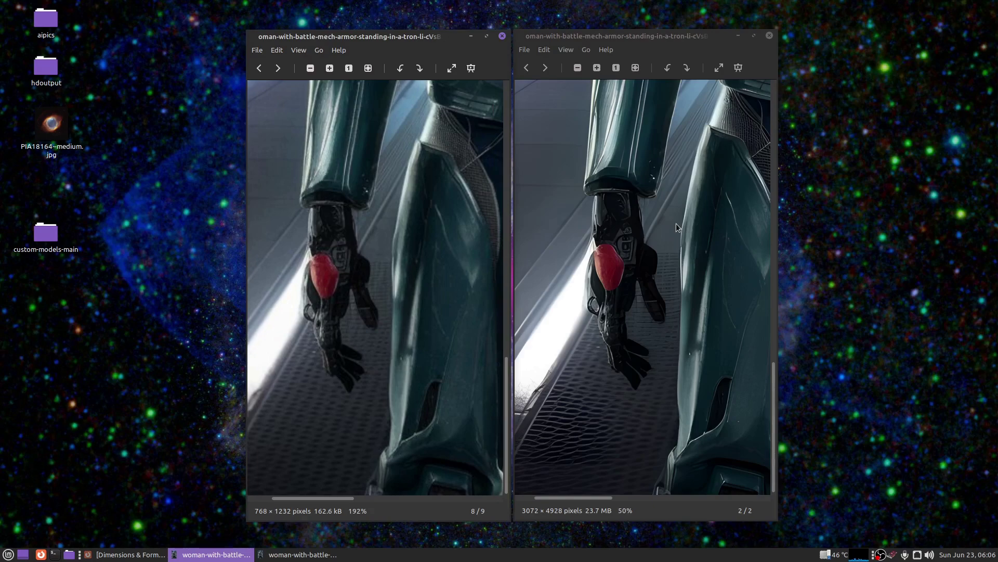
drag(453, 228, 424, 281)
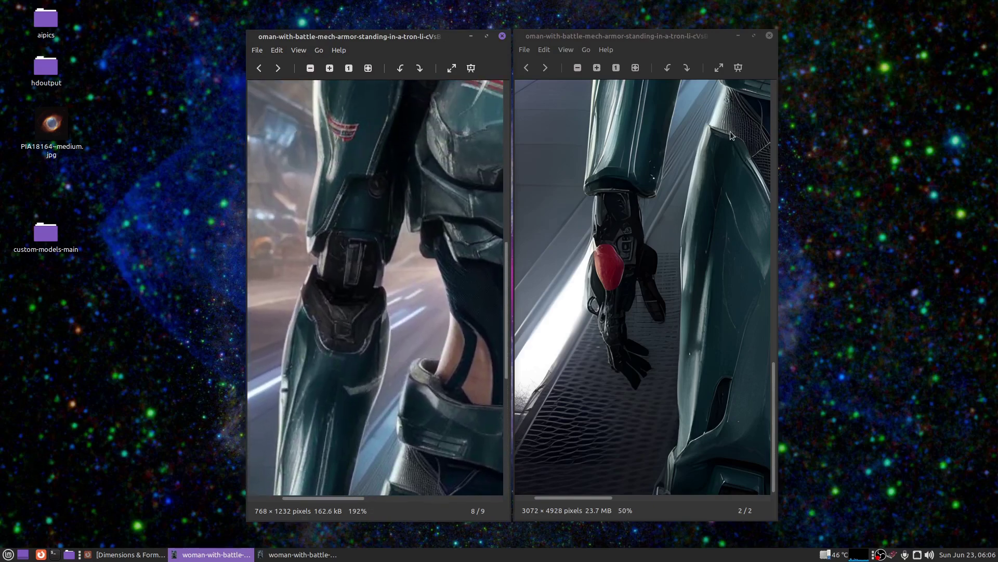
drag(691, 88, 680, 361)
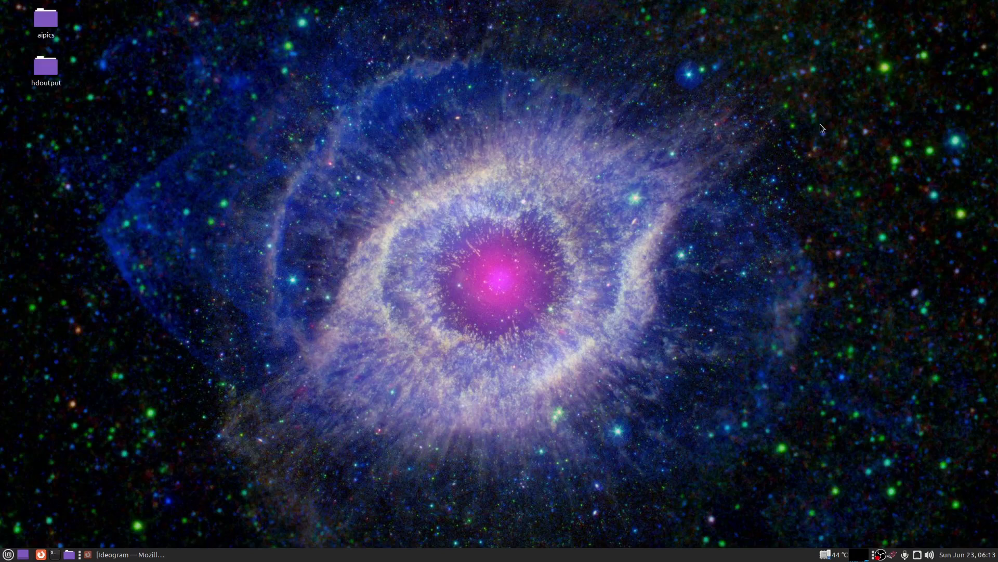
Step: Return to Ideogram, visit the profile page, and check remaining prompts in the account menu
click(125, 555)
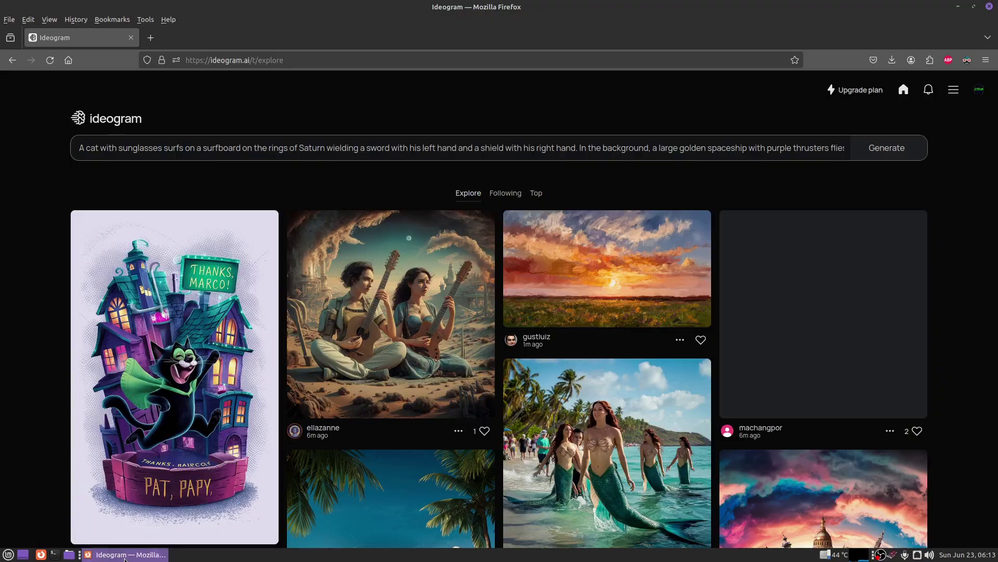
click(980, 92)
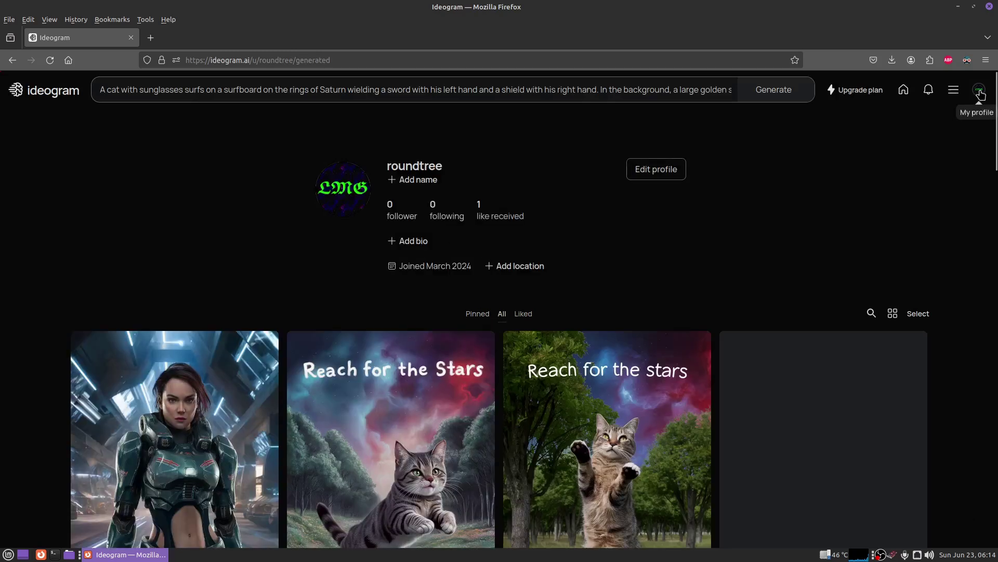
click(13, 60)
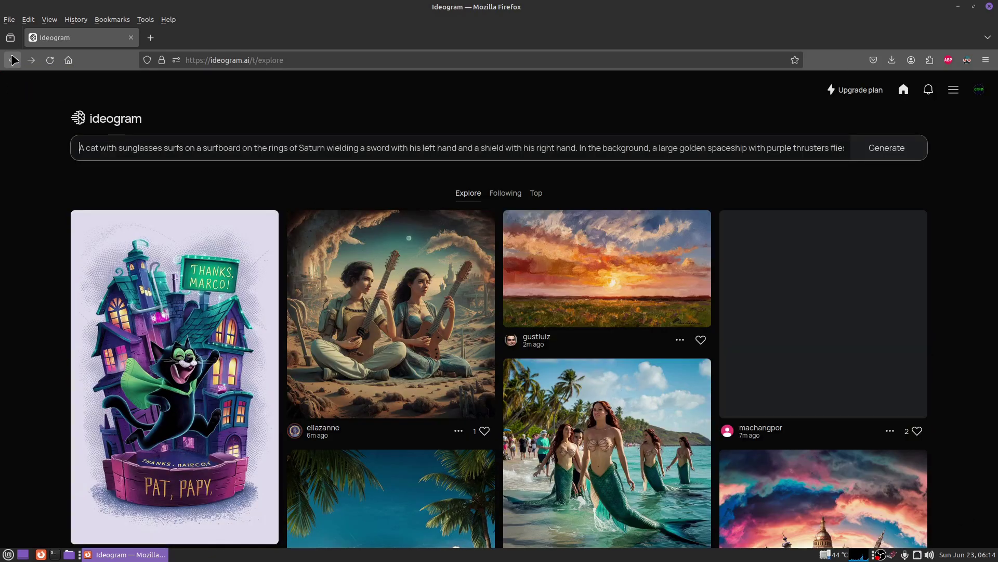
click(954, 92)
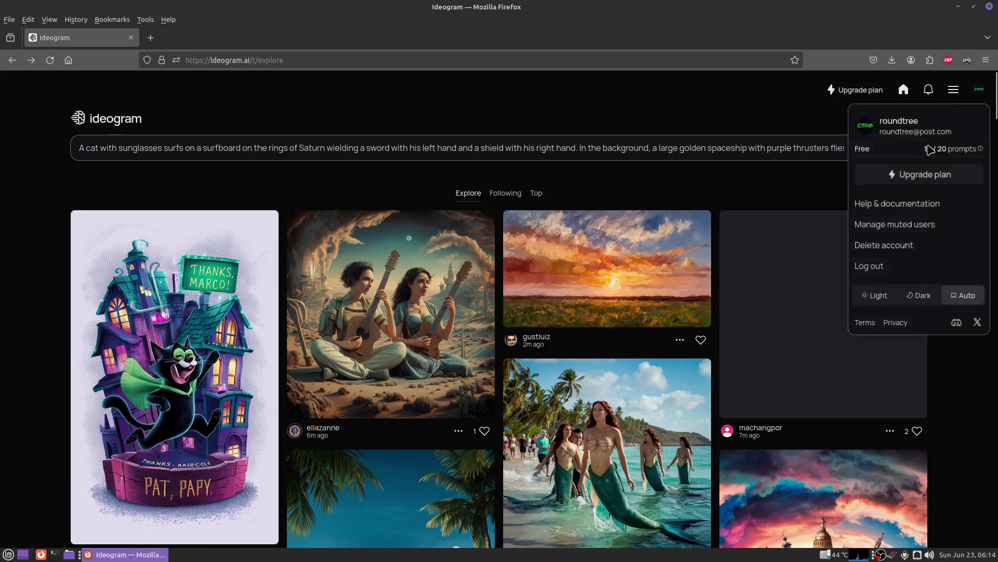
mouse_move(941, 155)
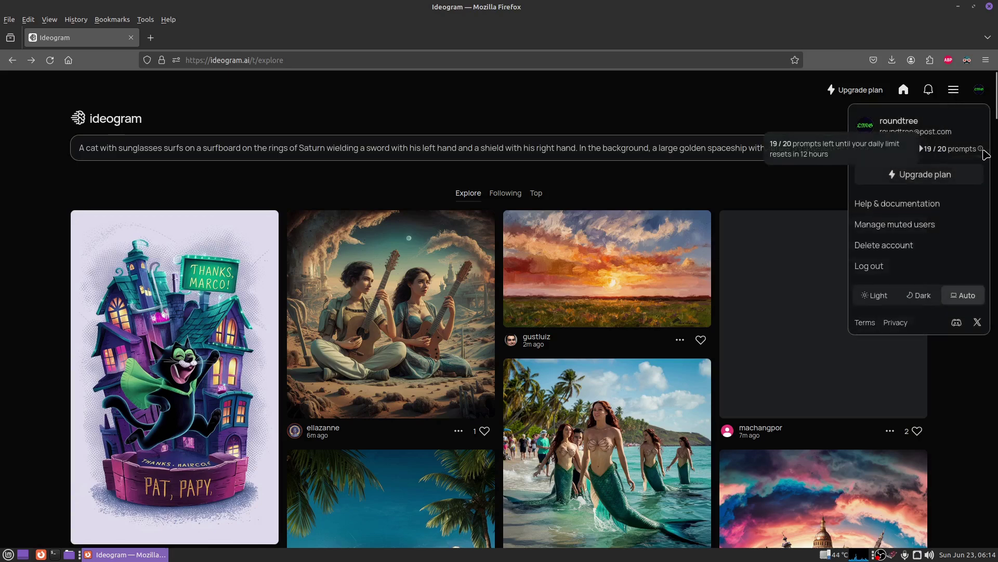
Step: Close the account menu and expand the surfing-cat prompt into the full editor
click(954, 91)
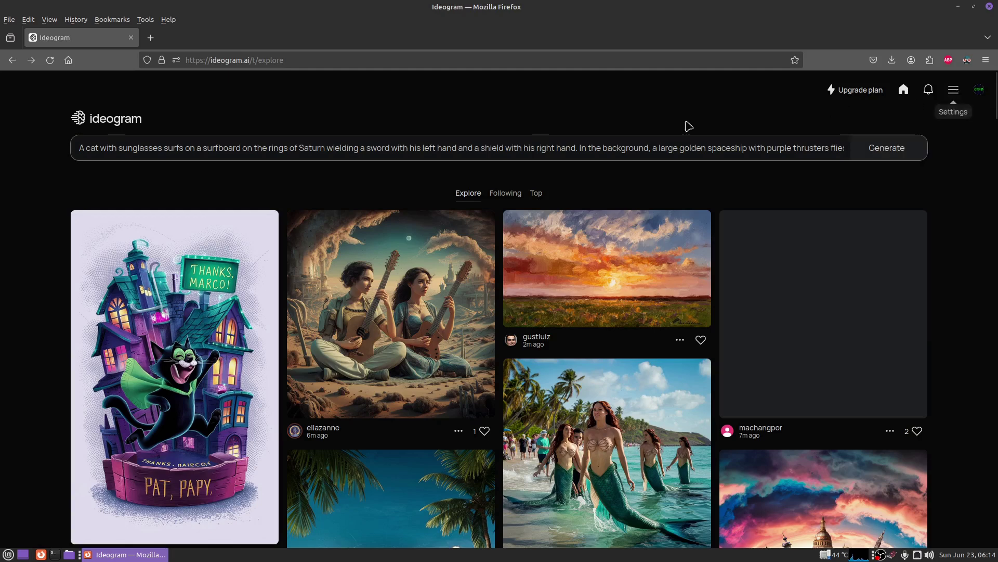
click(346, 150)
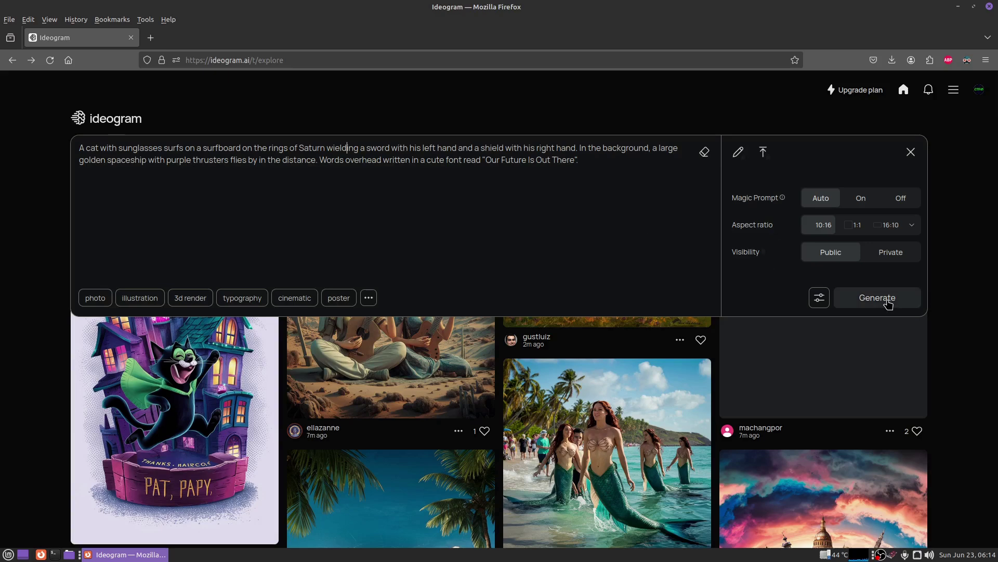
Step: Generate images from the surfing-cat-on-Saturn prompt
click(889, 303)
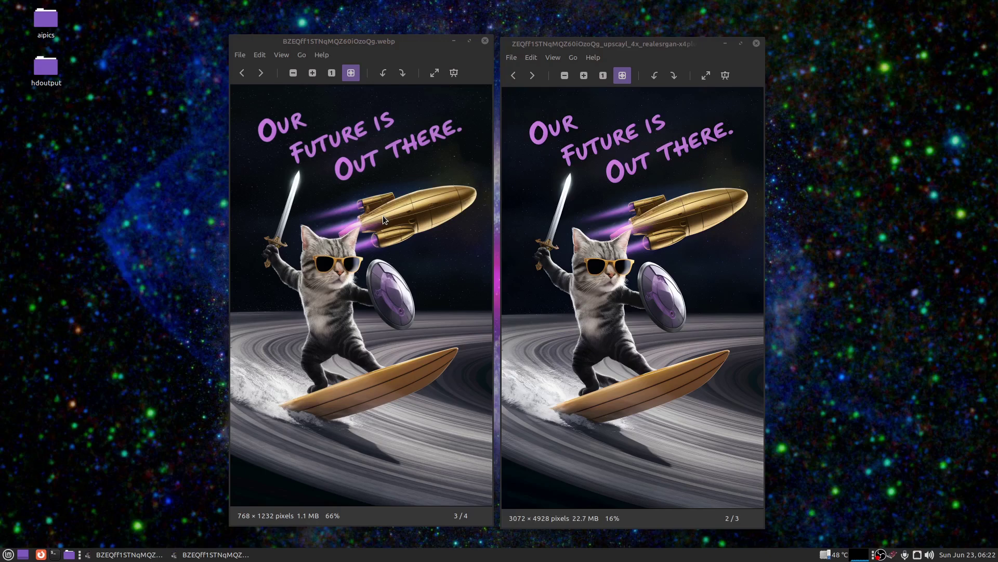
Step: Zoom in on both viewers and align the original and upscaled images on the cat's face
scroll(335, 266, up, 4)
click(334, 264)
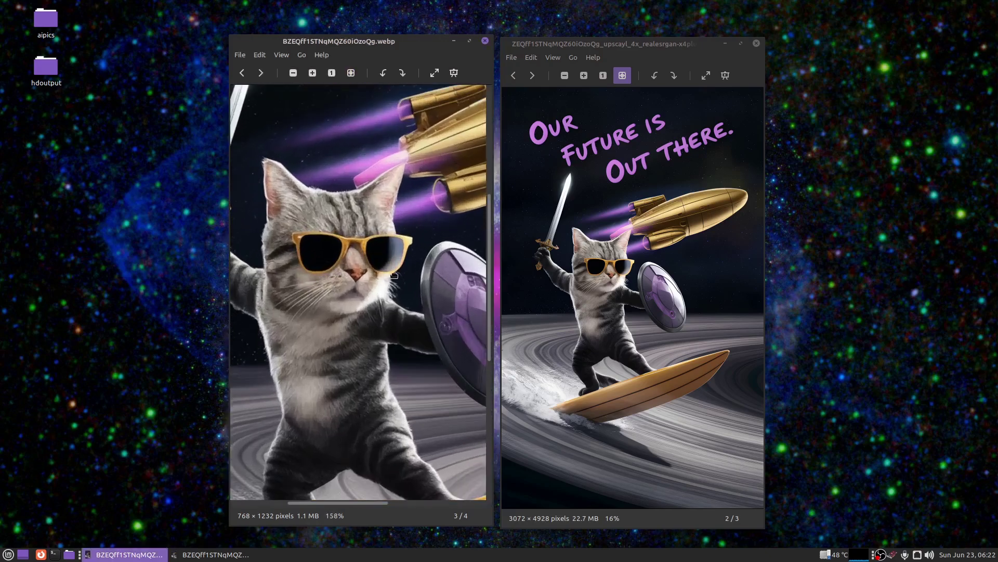
scroll(397, 294, up, 3)
drag(350, 333, 397, 307)
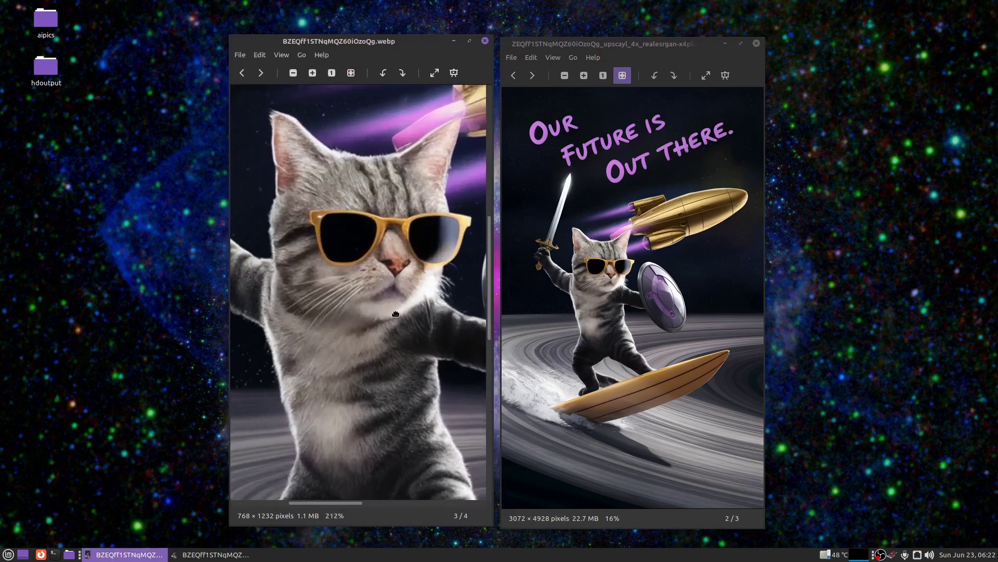
scroll(621, 317, up, 5)
scroll(614, 312, up, 4)
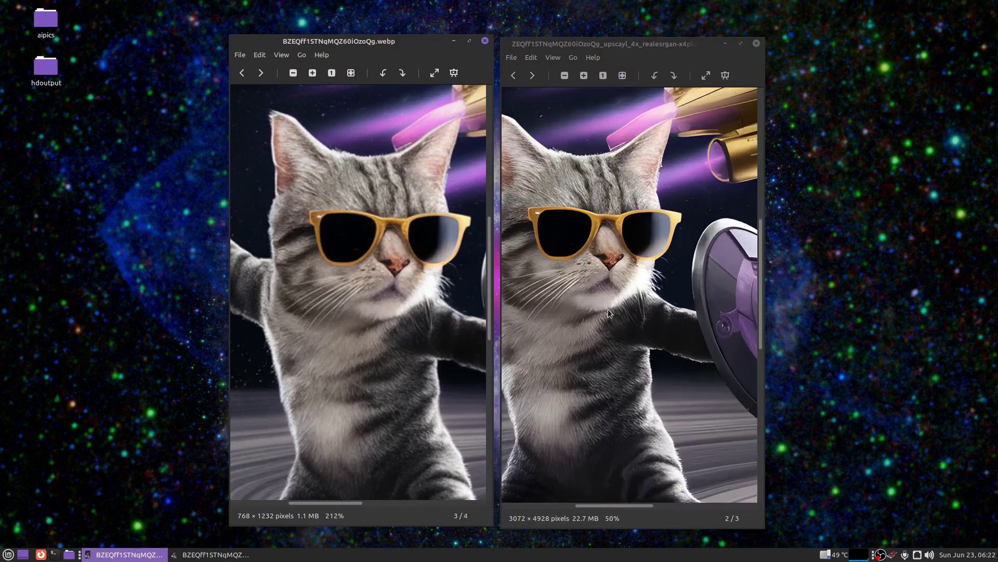
drag(600, 313, 614, 330)
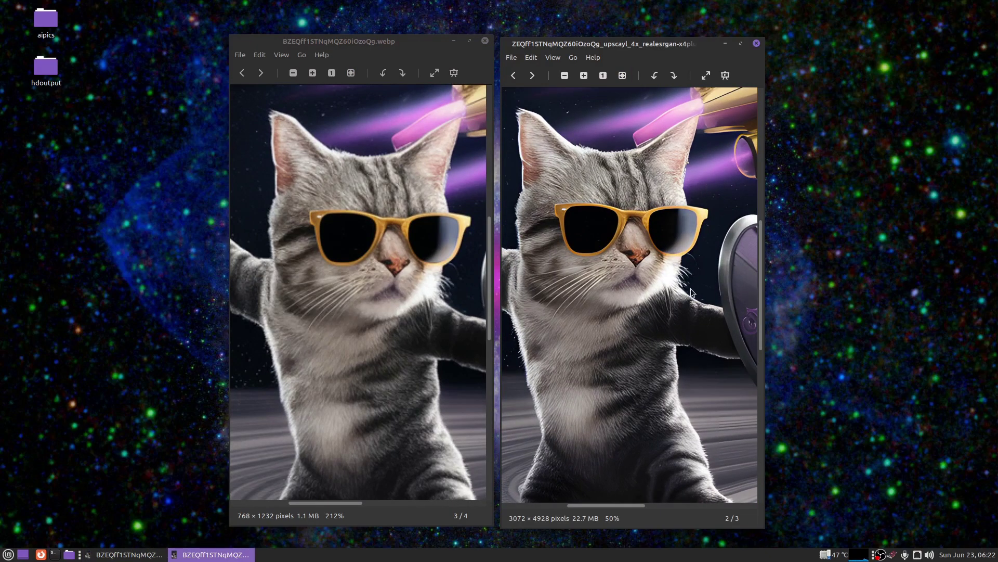
drag(702, 243, 554, 406)
Step: Pan both images to compare the rocket nose and the planet rings
drag(447, 330, 251, 522)
mouse_move(435, 333)
mouse_down()
mouse_move(343, 367)
mouse_move(359, 354)
mouse_up()
drag(690, 301, 504, 494)
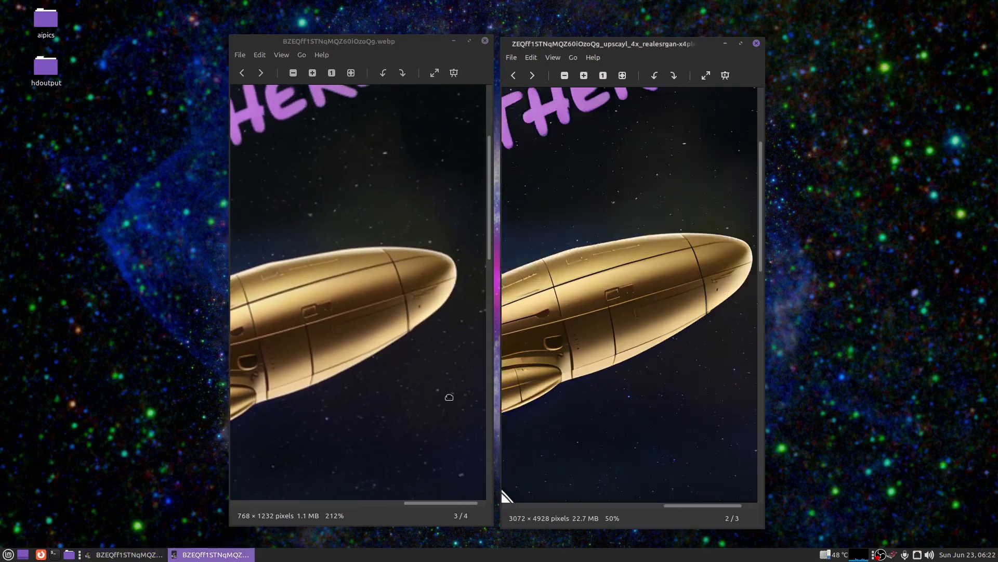
drag(647, 383, 644, 148)
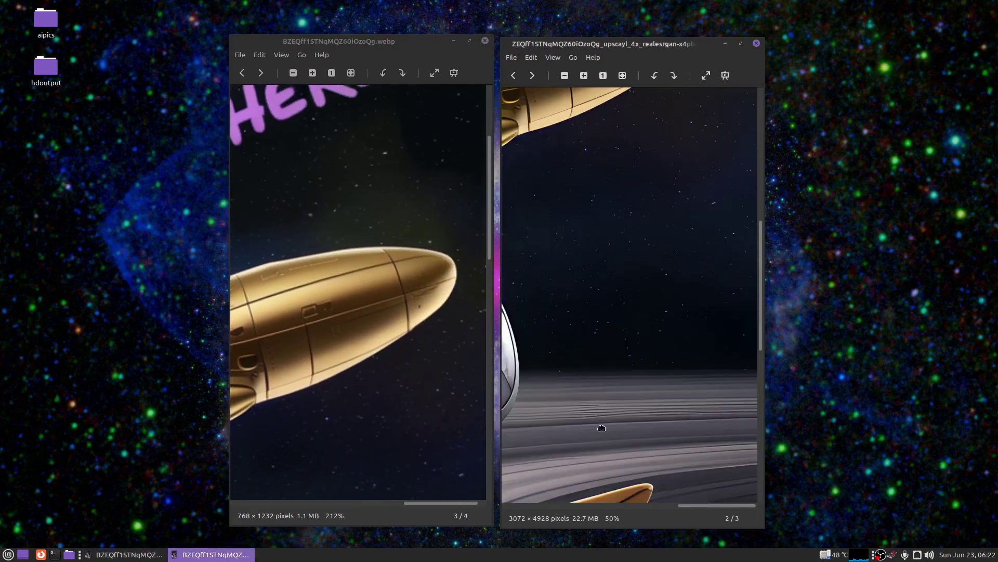
drag(598, 423, 681, 225)
drag(577, 445, 728, 364)
drag(617, 369, 644, 358)
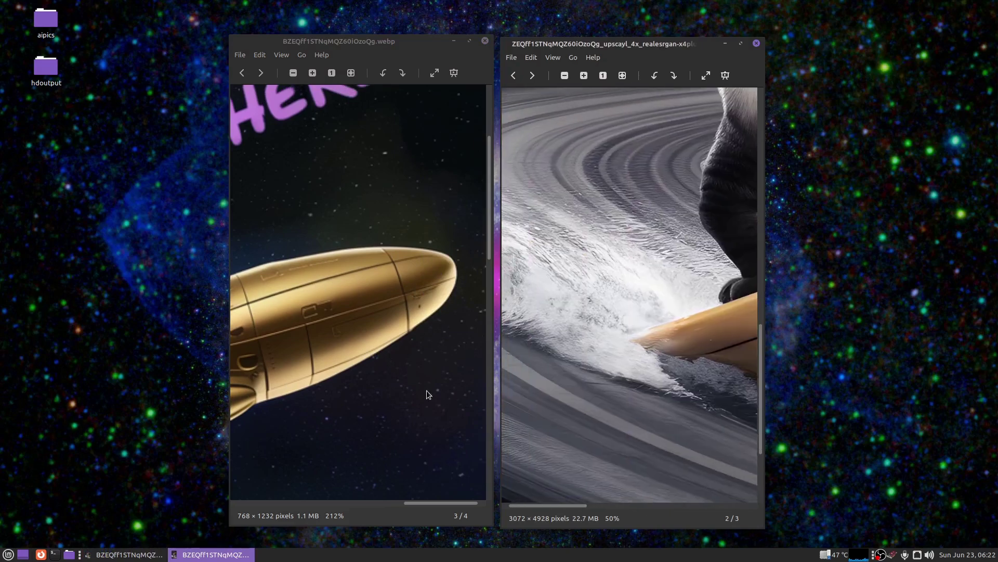
Step: Pan across the cat's arm, the wave and the surfboard to compare both versions
drag(319, 404, 414, 224)
drag(421, 412, 398, 186)
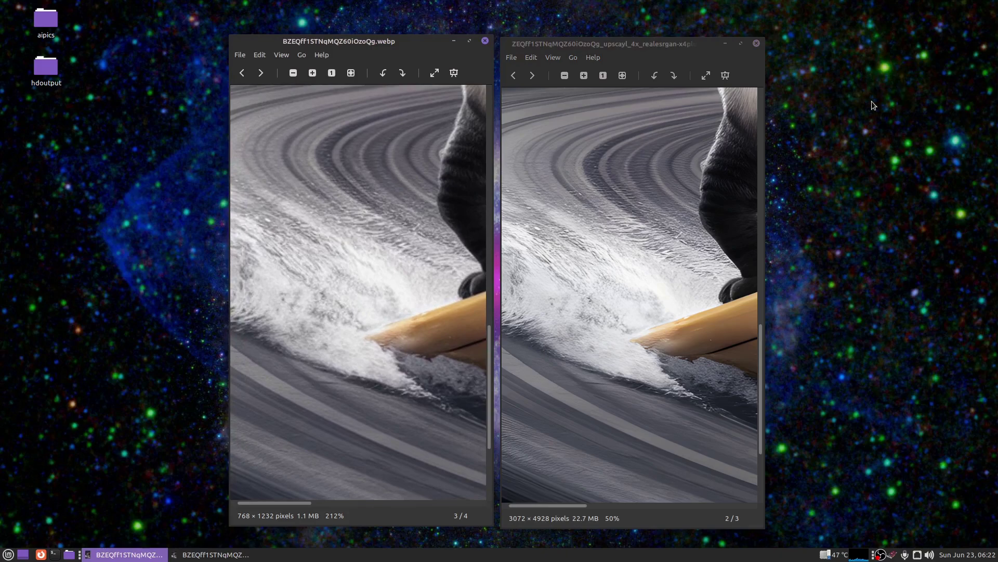
drag(678, 276, 583, 364)
drag(646, 197, 618, 332)
drag(378, 287, 232, 471)
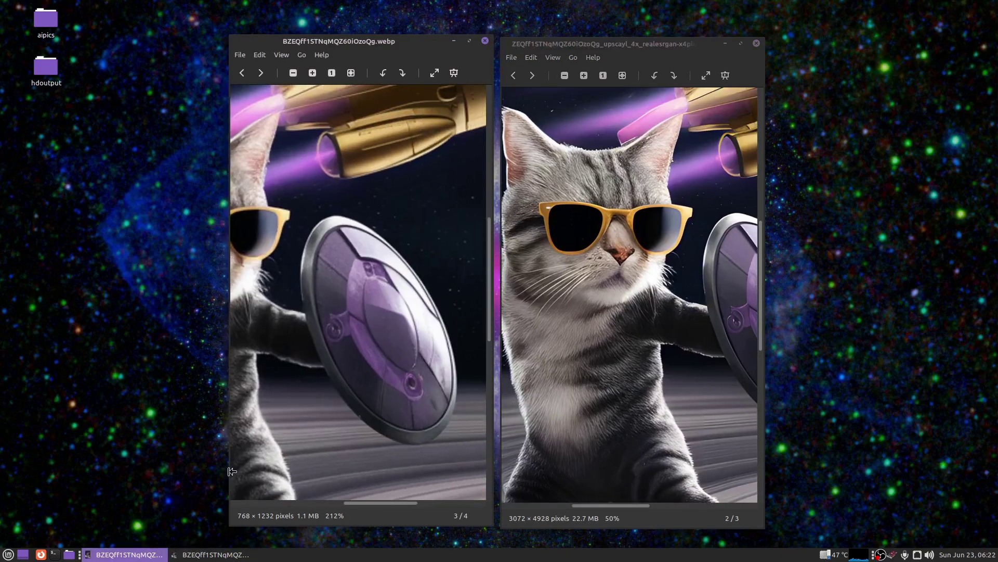
drag(703, 328, 560, 328)
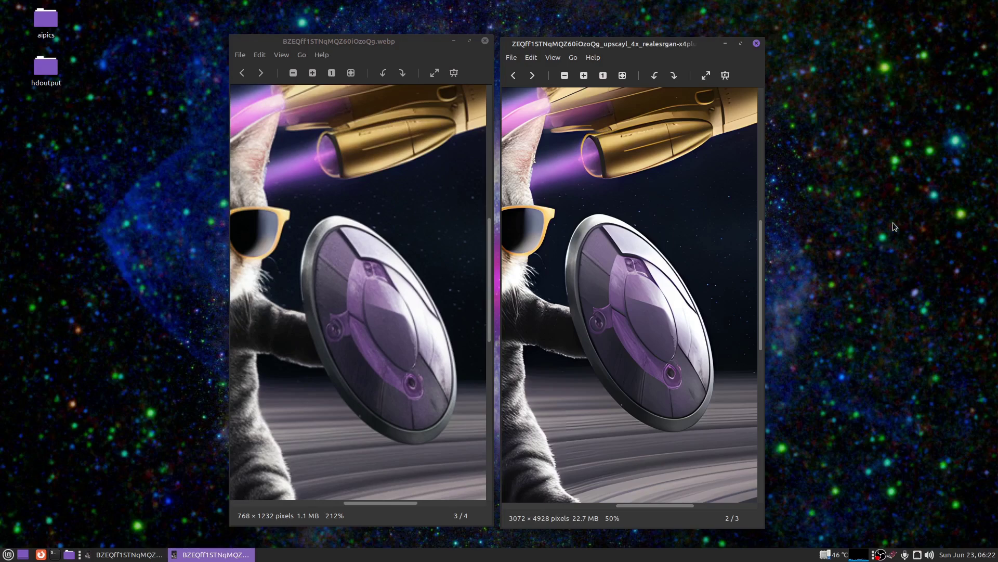
click(882, 198)
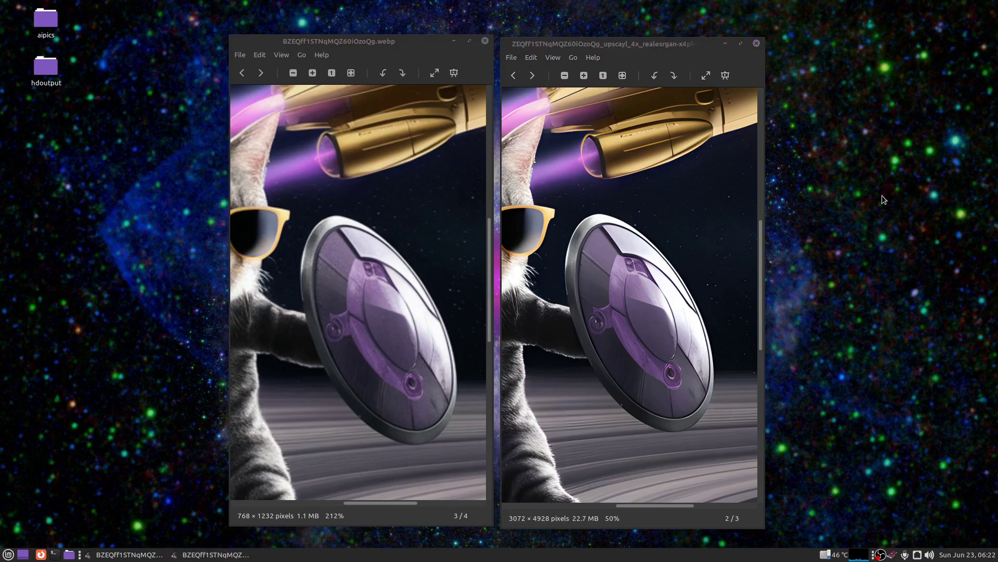